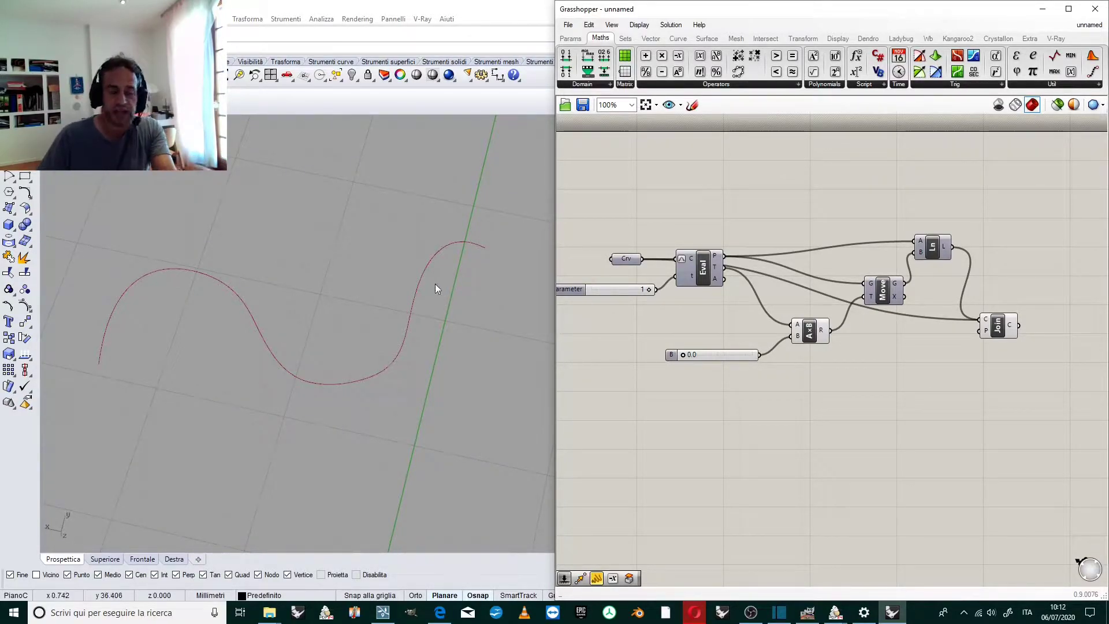
# Step: Raise slider B to 5.2, then drop it to 0.8, orbiting Perspective to watch the tangent extension change
pyautogui.scroll(4, 491, 249)
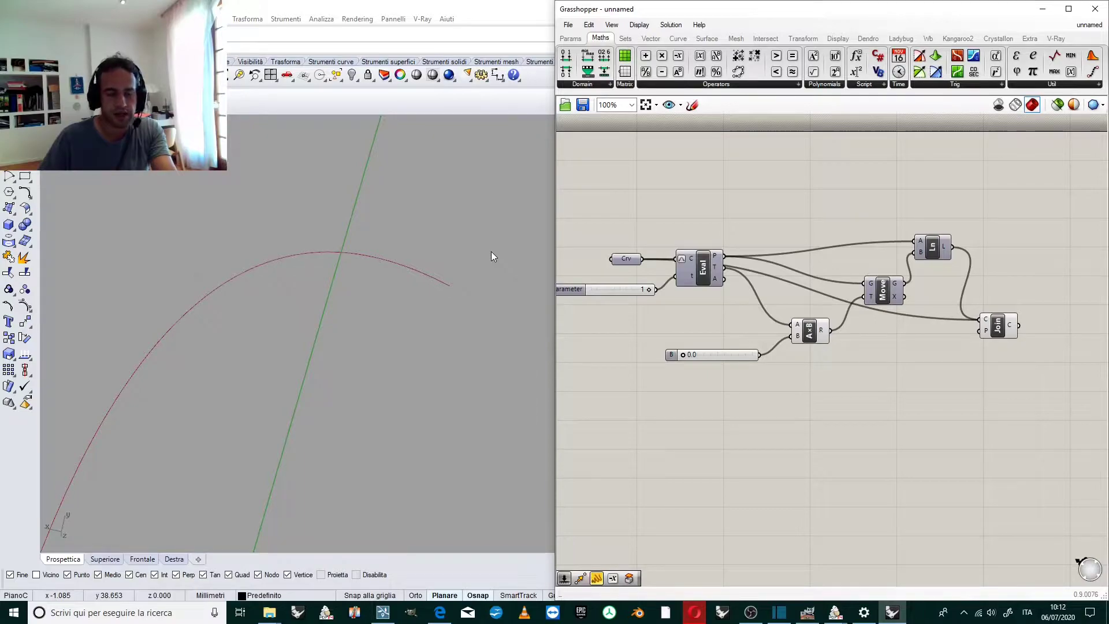
pyautogui.moveTo(313, 257); pyautogui.dragTo(426, 286, button='right')
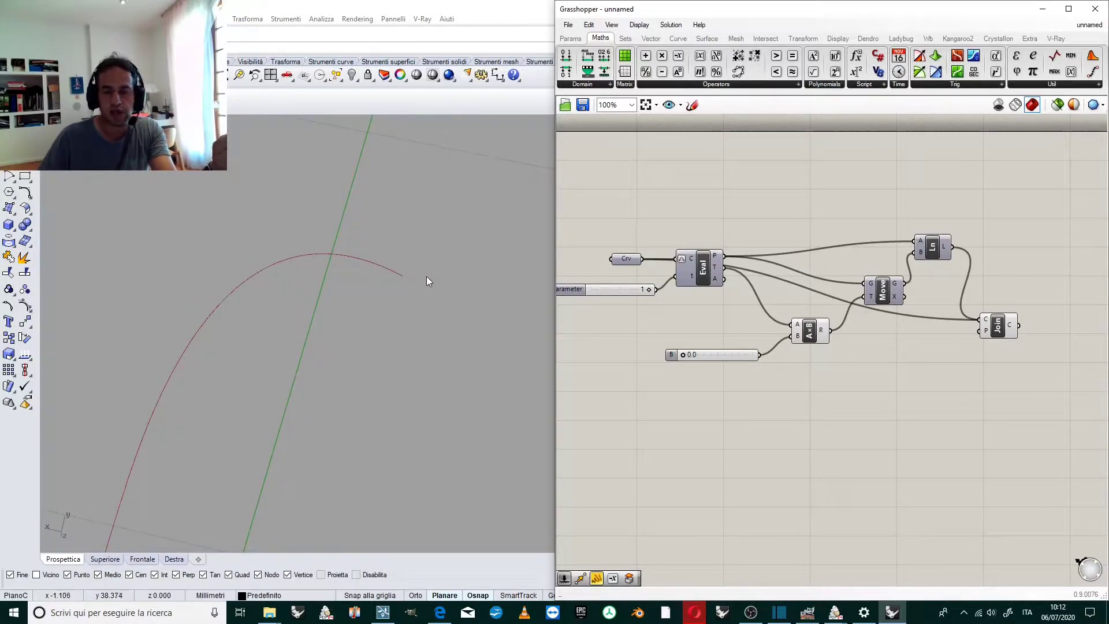
pyautogui.scroll(-4, 434, 216)
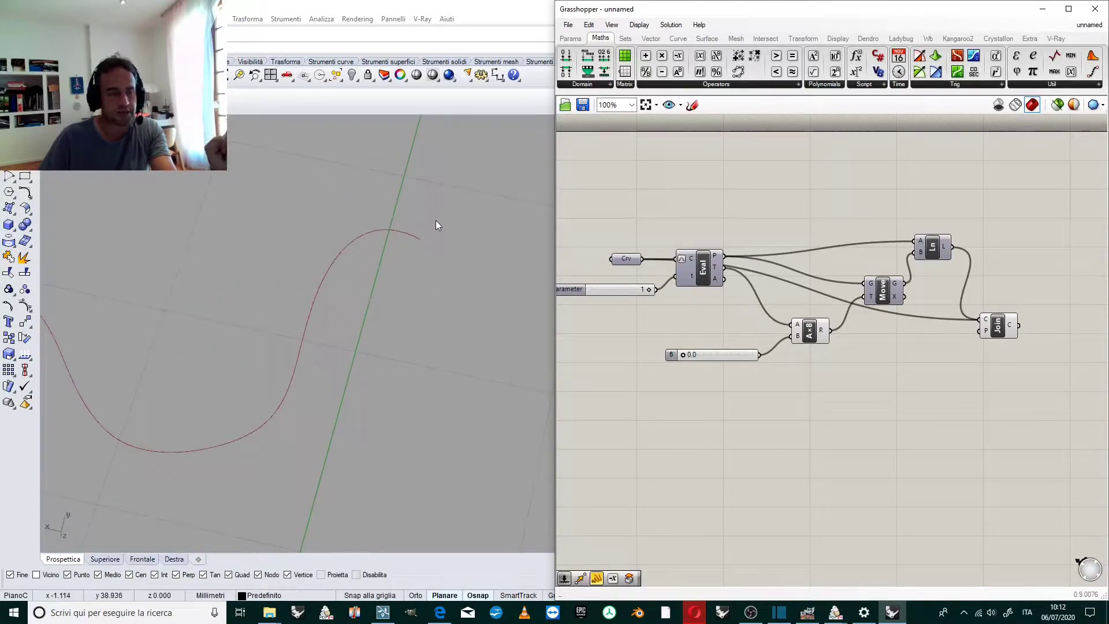
pyautogui.moveTo(436, 220)
pyautogui.mouseDown(button='right')
pyautogui.moveTo(450, 241)
pyautogui.moveTo(442, 230)
pyautogui.mouseUp(button='right')
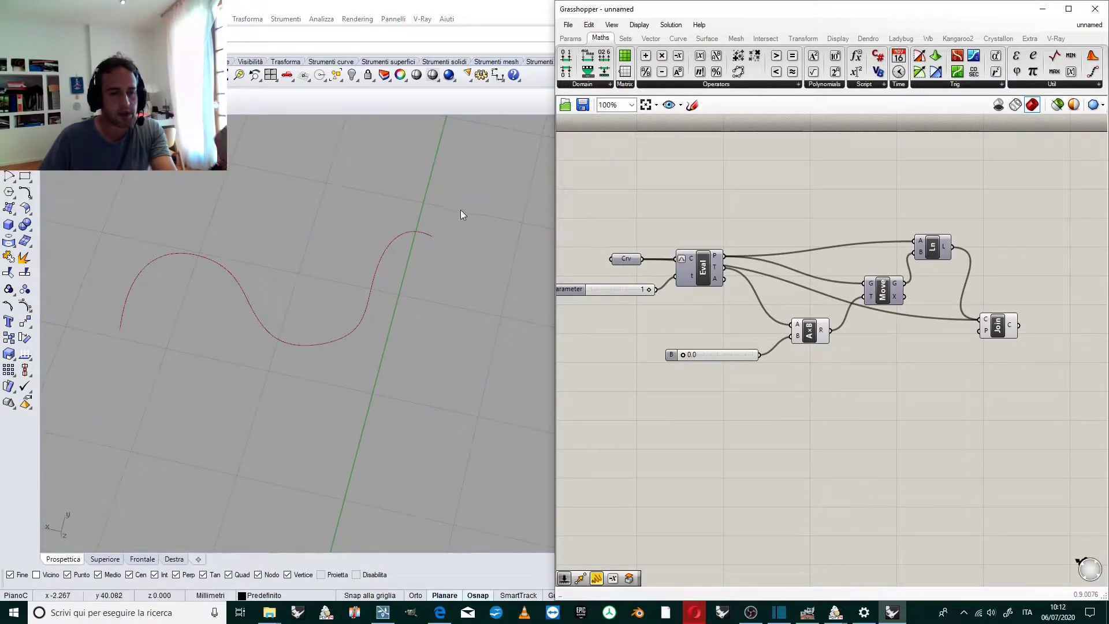
pyautogui.scroll(5, 438, 229)
pyautogui.scroll(-5, 439, 234)
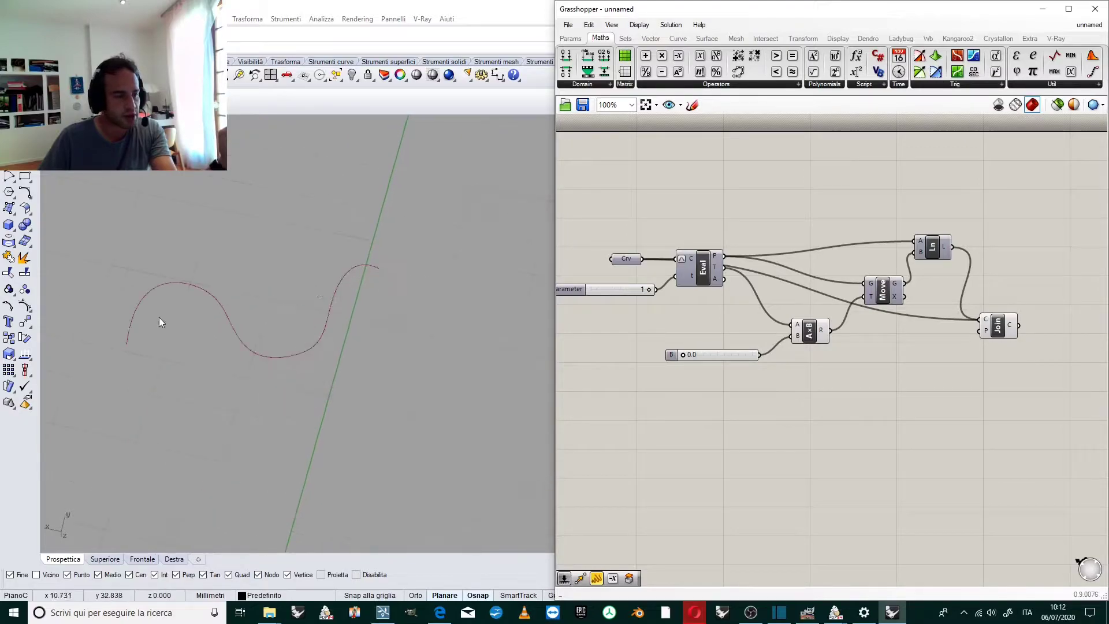
pyautogui.scroll(5, 479, 249)
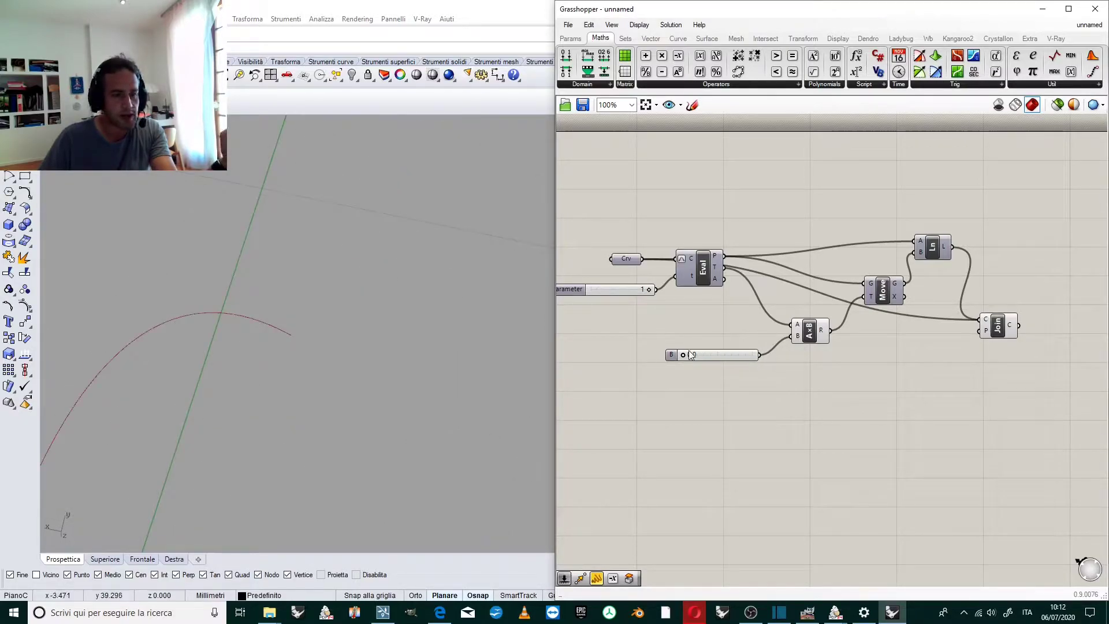
pyautogui.moveTo(685, 355); pyautogui.dragTo(719, 356)
pyautogui.scroll(-2, 334, 332)
pyautogui.scroll(2, 334, 338)
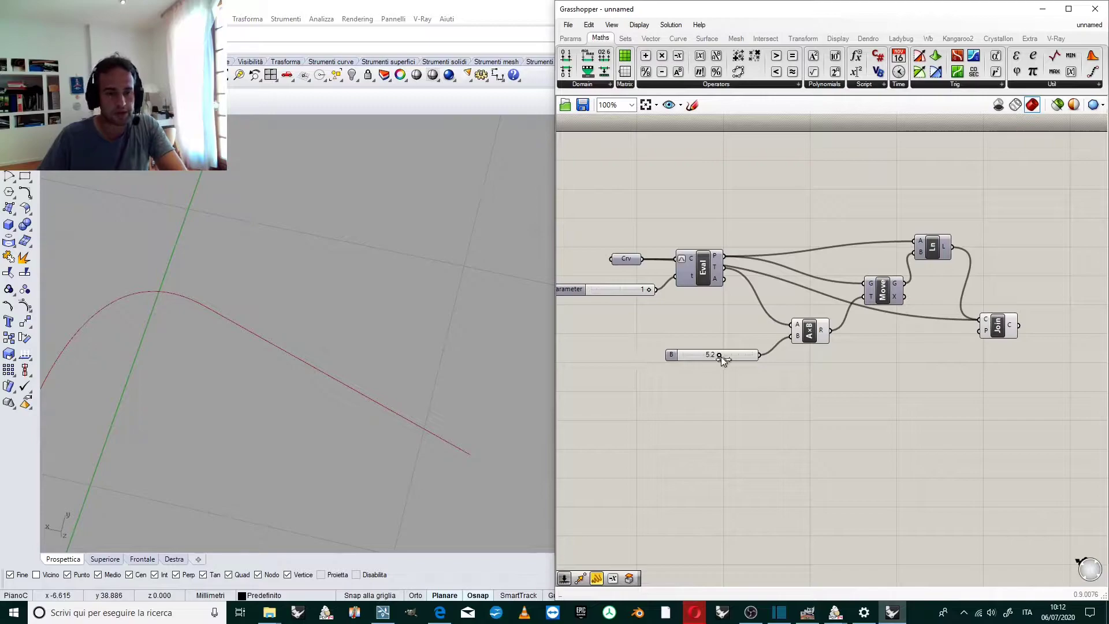
pyautogui.moveTo(720, 356)
pyautogui.mouseDown()
pyautogui.moveTo(692, 356)
pyautogui.moveTo(731, 361)
pyautogui.moveTo(706, 359)
pyautogui.mouseUp()
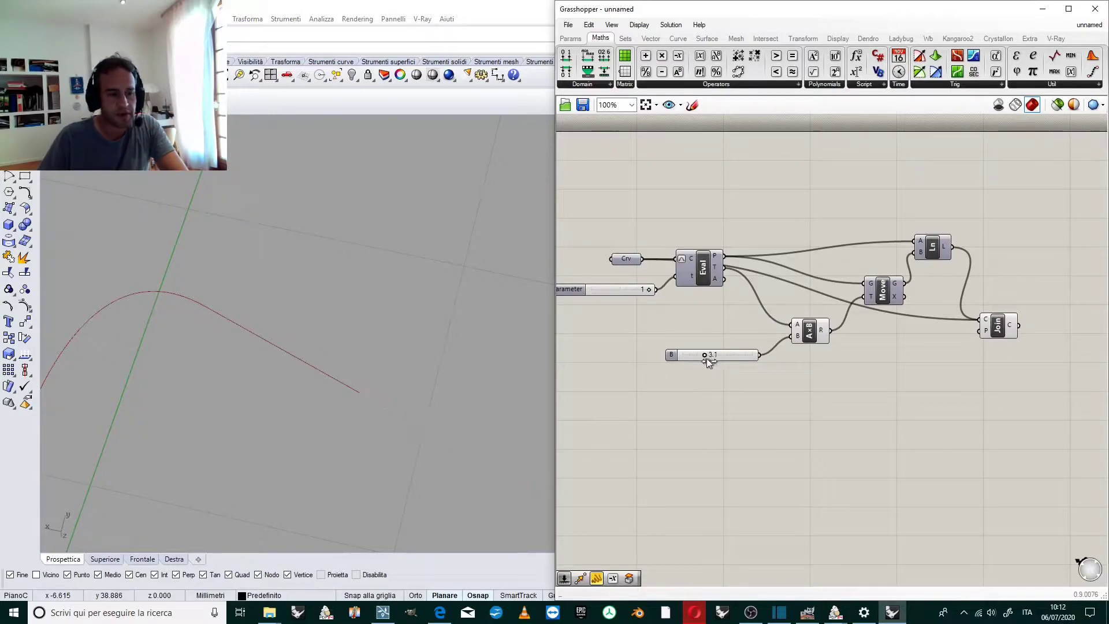
pyautogui.scroll(-3, 474, 263)
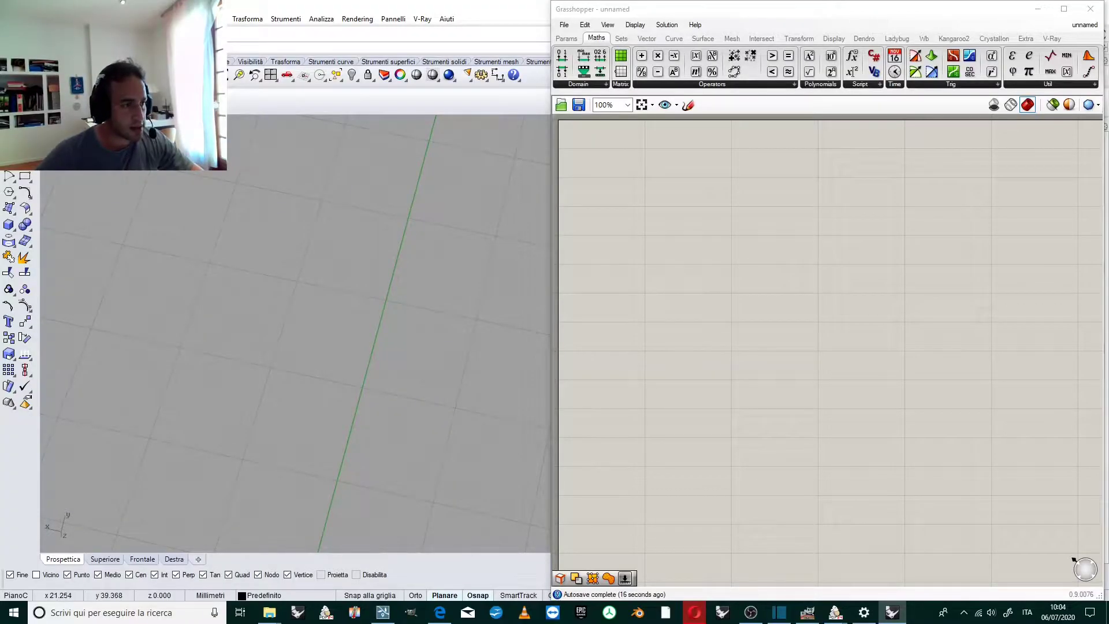
# Step: Draw a seven-point S-shaped control-point curve in Perspective, then orbit and zoom to inspect it
pyautogui.click(139, 330)
pyautogui.click(148, 257)
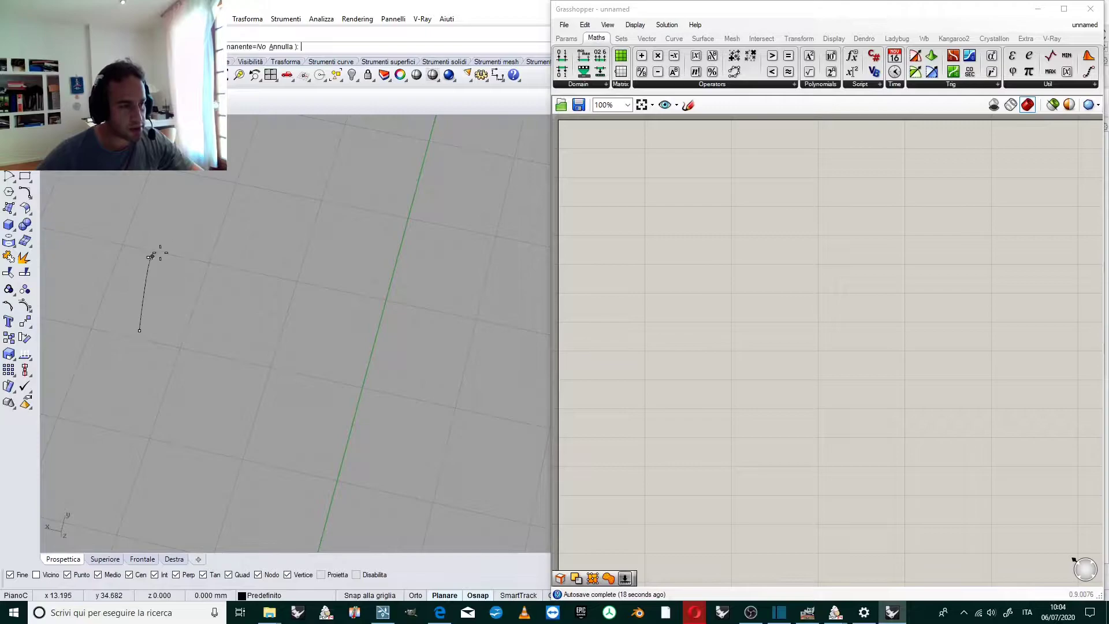
pyautogui.click(234, 259)
pyautogui.click(253, 311)
pyautogui.click(278, 349)
pyautogui.click(333, 343)
pyautogui.click(393, 238)
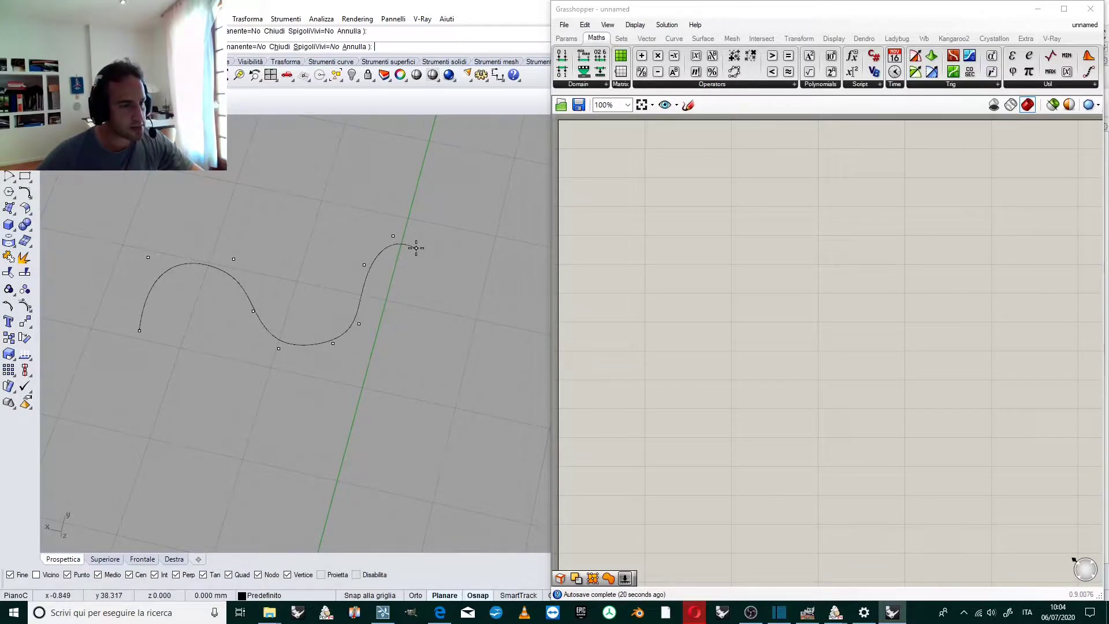
pyautogui.rightClick(415, 245)
pyautogui.moveTo(342, 285); pyautogui.dragTo(402, 247, button='right')
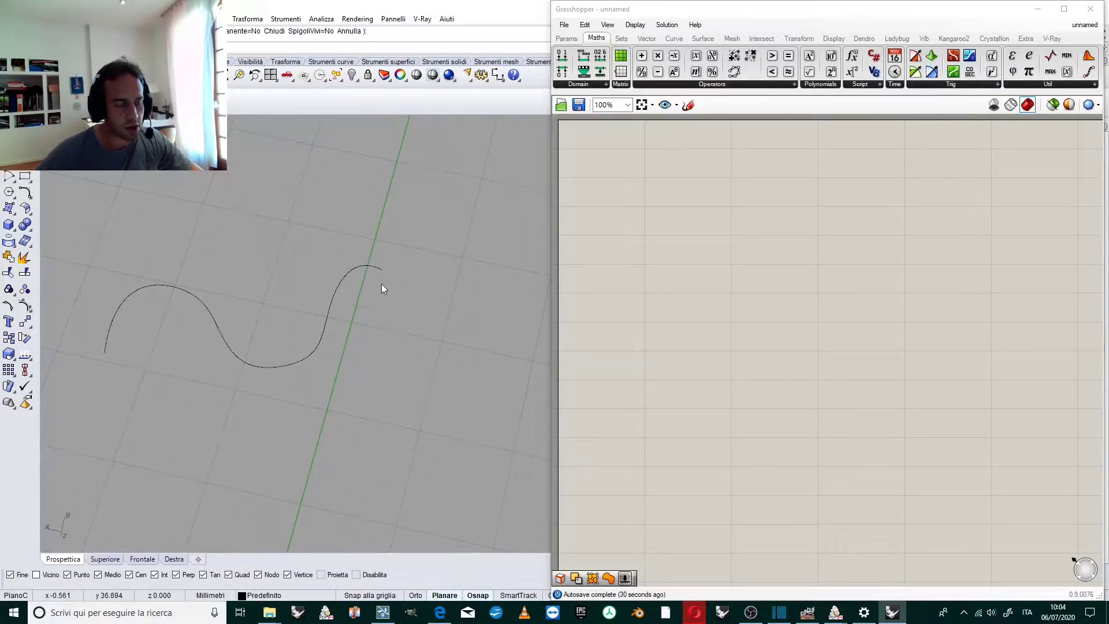
pyautogui.scroll(5, 385, 266)
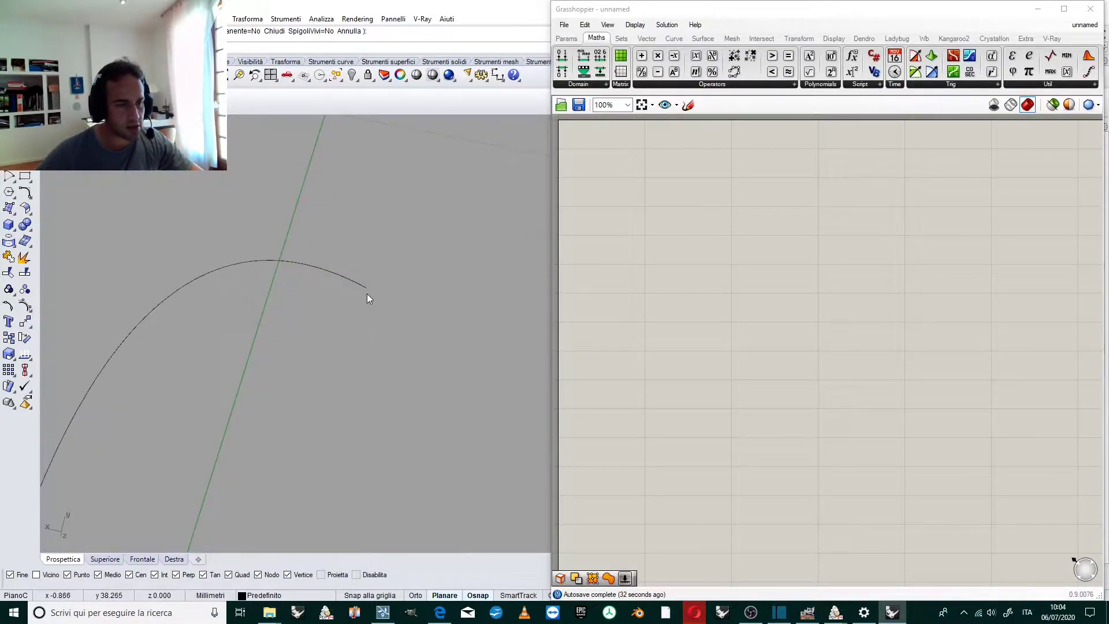
pyautogui.scroll(-6, 368, 291)
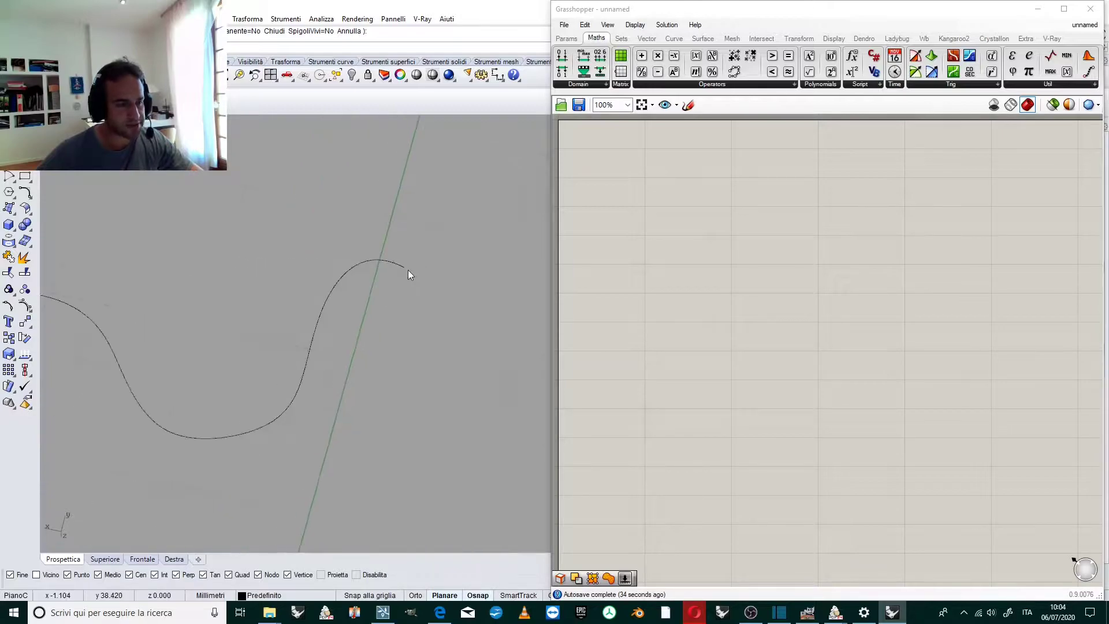
pyautogui.scroll(2, 382, 272)
pyautogui.scroll(1, 388, 272)
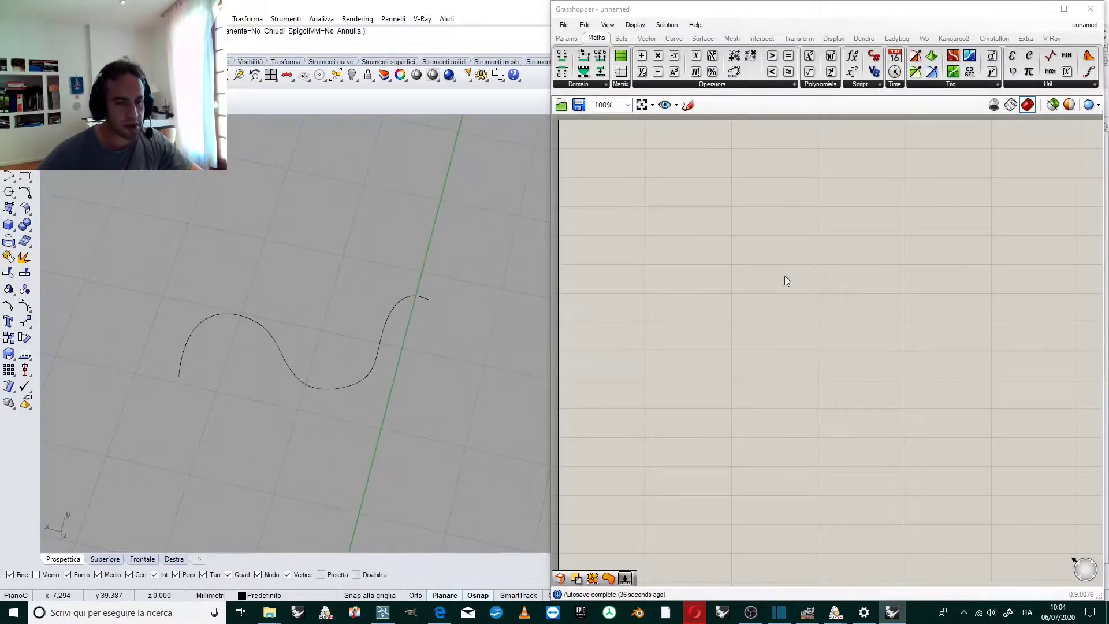
# Step: Place a Curve parameter on the canvas via a CRV search
pyautogui.doubleClick(685, 246)
pyautogui.write('CRV')
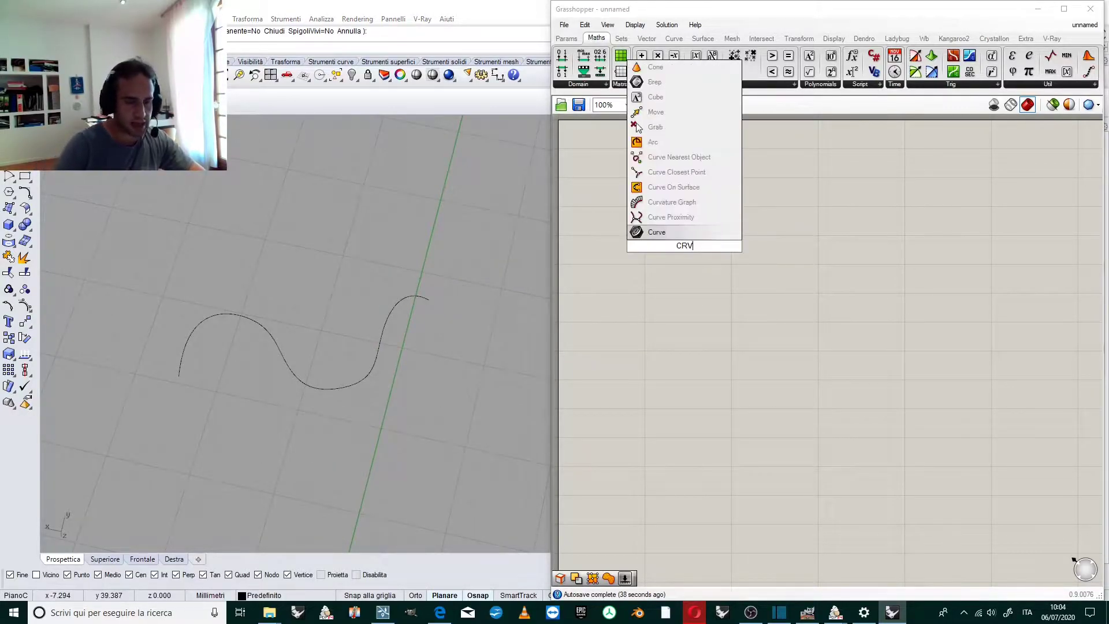
pyautogui.press('Return')
pyautogui.scroll(3, 685, 246)
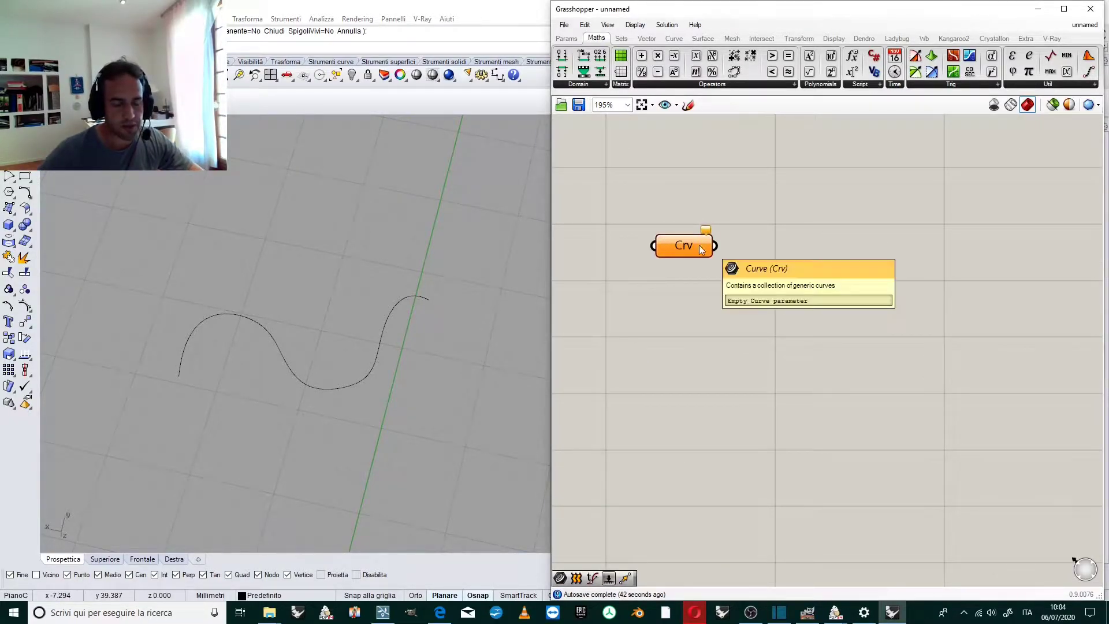
# Step: Set the Curve parameter to reference the Rhino S-curve and move the node right
pyautogui.rightClick(687, 253)
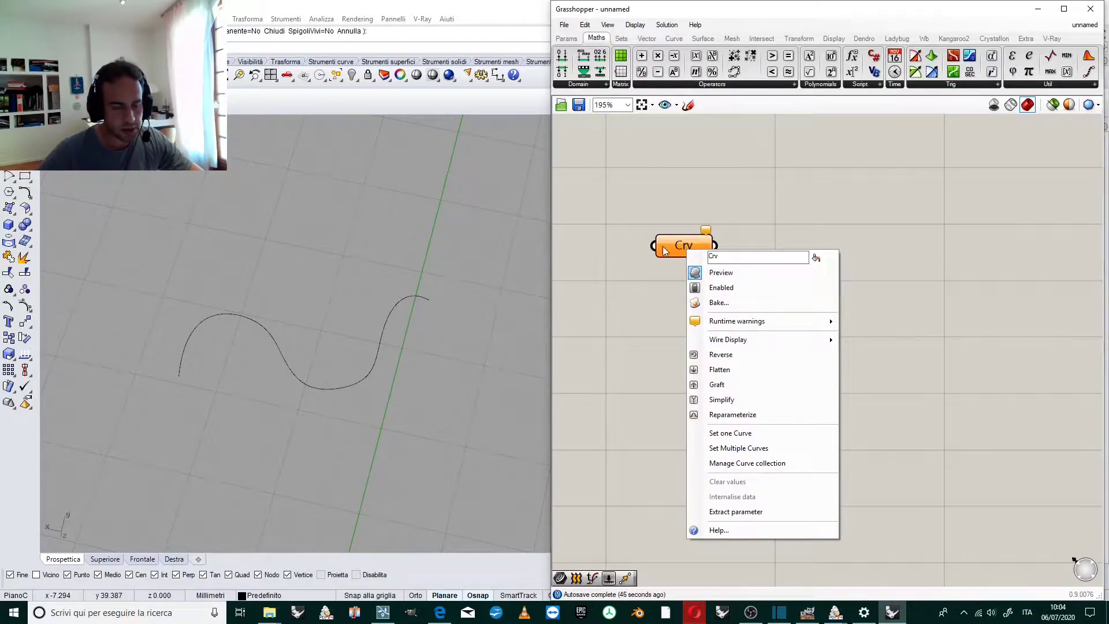
pyautogui.click(742, 435)
pyautogui.click(380, 332)
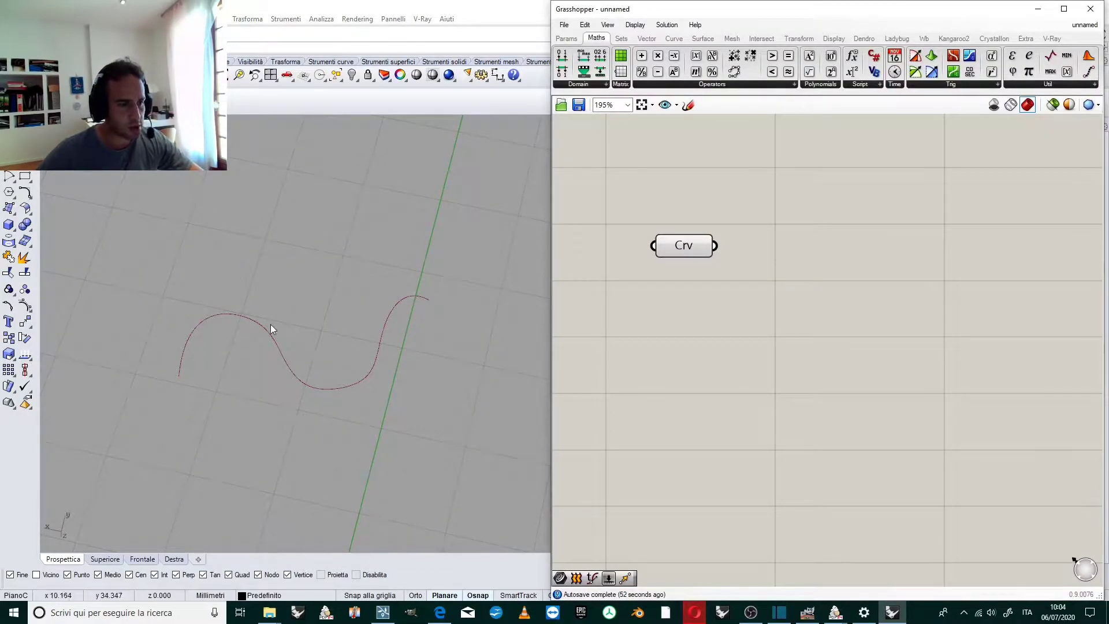
pyautogui.moveTo(692, 160); pyautogui.dragTo(692, 214, button='right')
pyautogui.moveTo(697, 301); pyautogui.dragTo(769, 303)
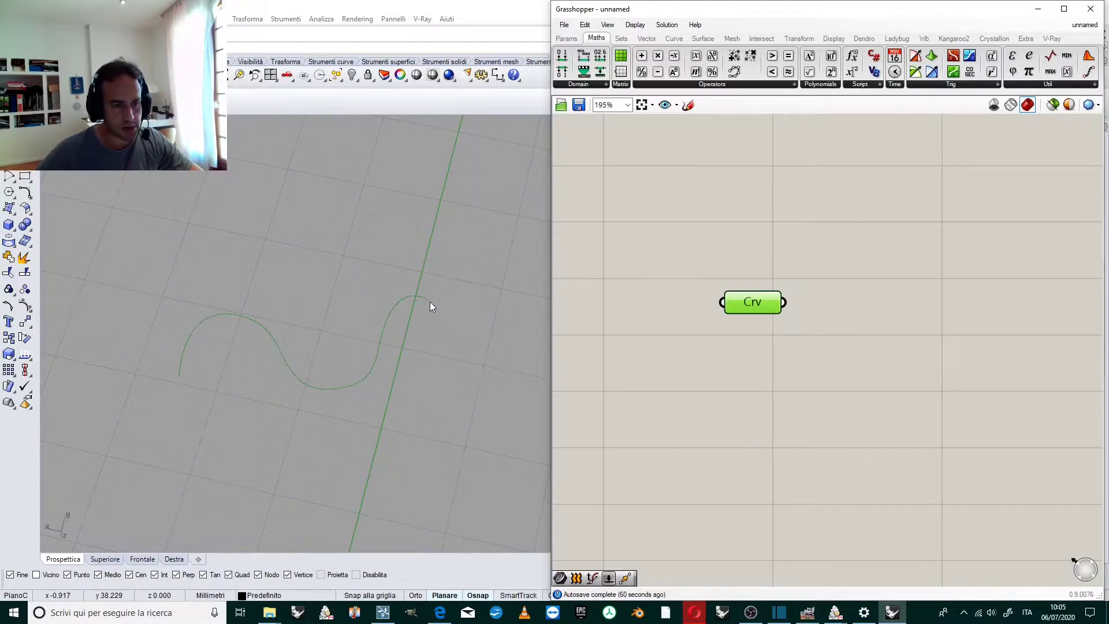
# Step: Add an Evaluate Curve component and wire Crv into its C input
pyautogui.click(695, 244)
pyautogui.scroll(-1, 695, 244)
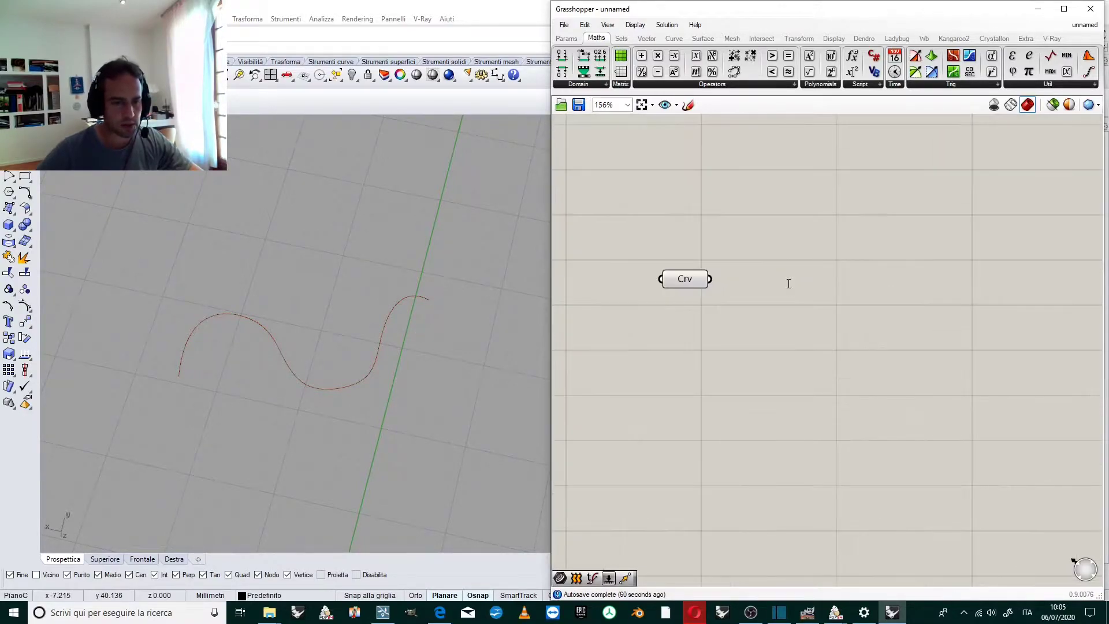
pyautogui.doubleClick(789, 283)
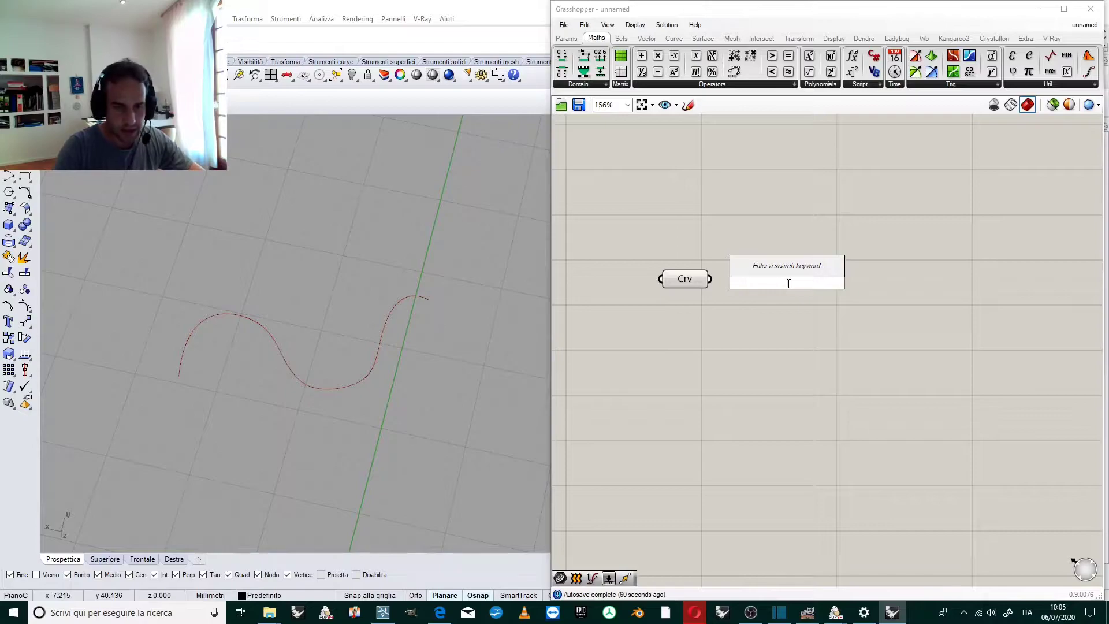
pyautogui.write('0')
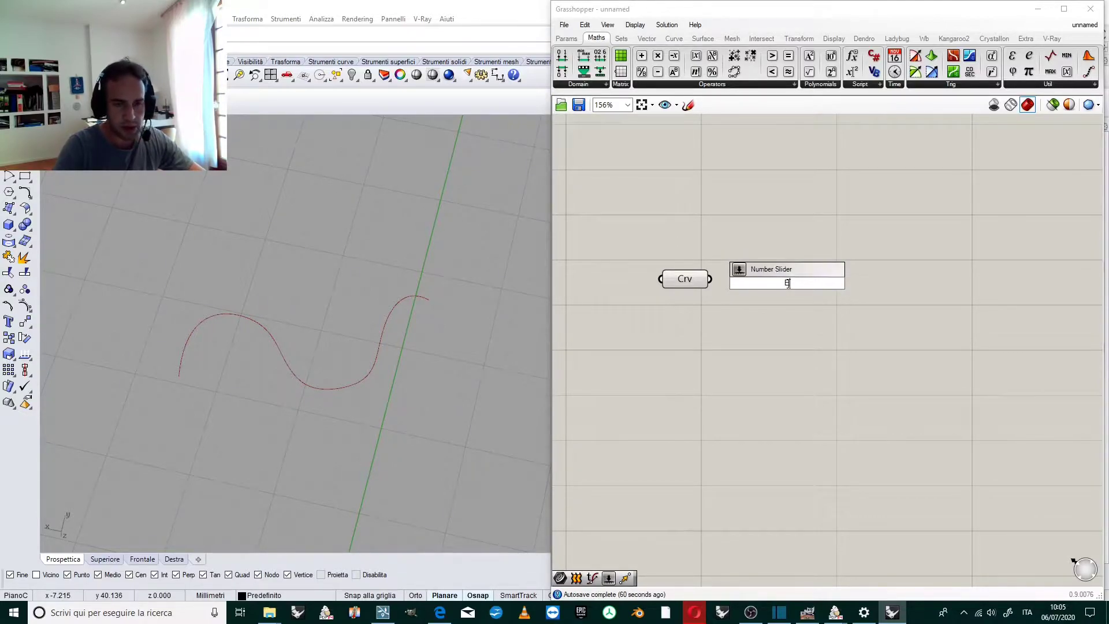
pyautogui.write('VALUA')
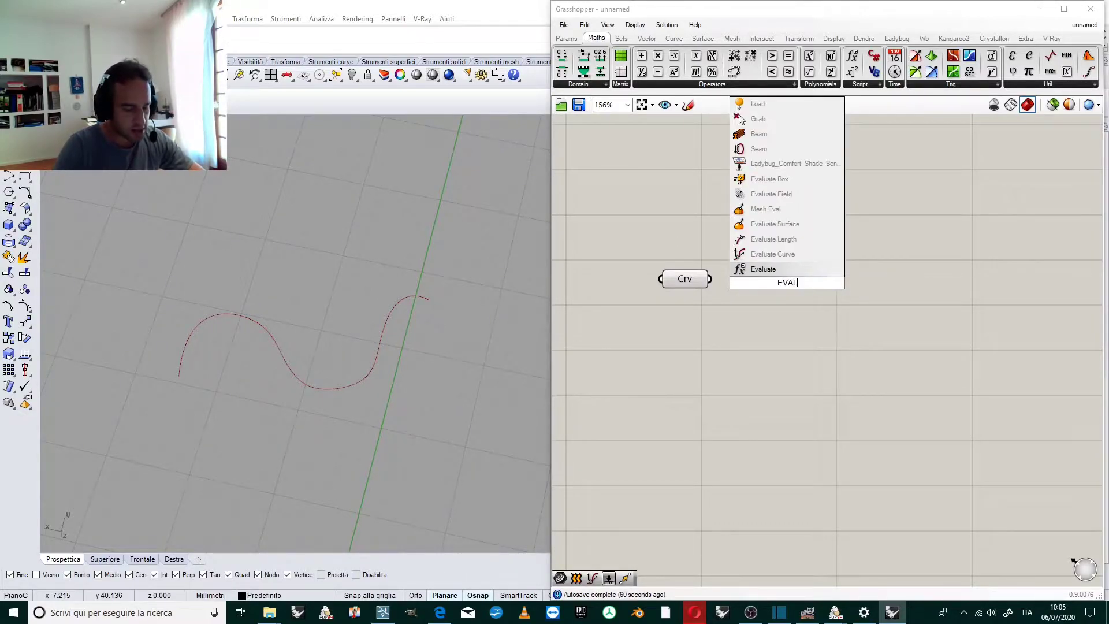
pyautogui.click(762, 254)
pyautogui.moveTo(708, 281); pyautogui.dragTo(821, 293)
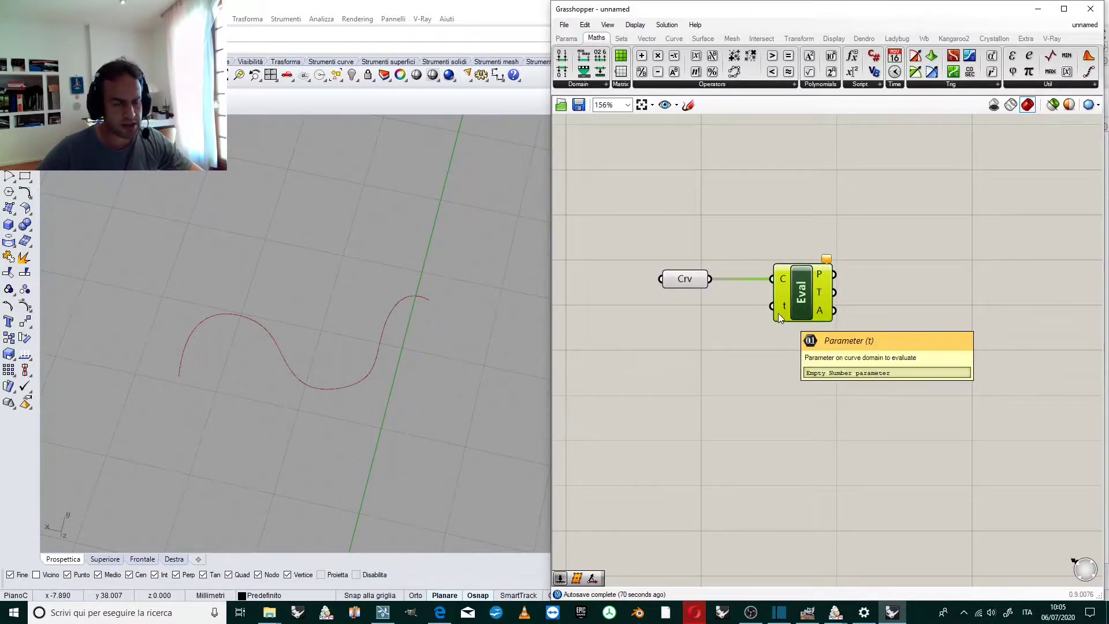
# Step: Reparameterize Evaluate Curve's C input to a 0–1 domain
pyautogui.click(927, 249)
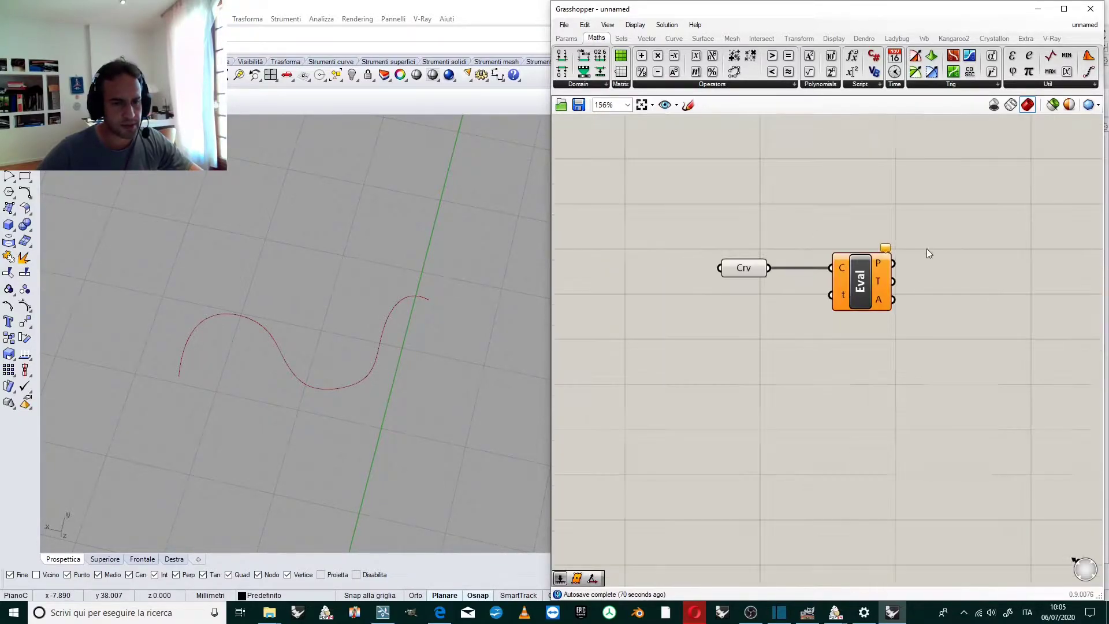
pyautogui.scroll(2, 791, 236)
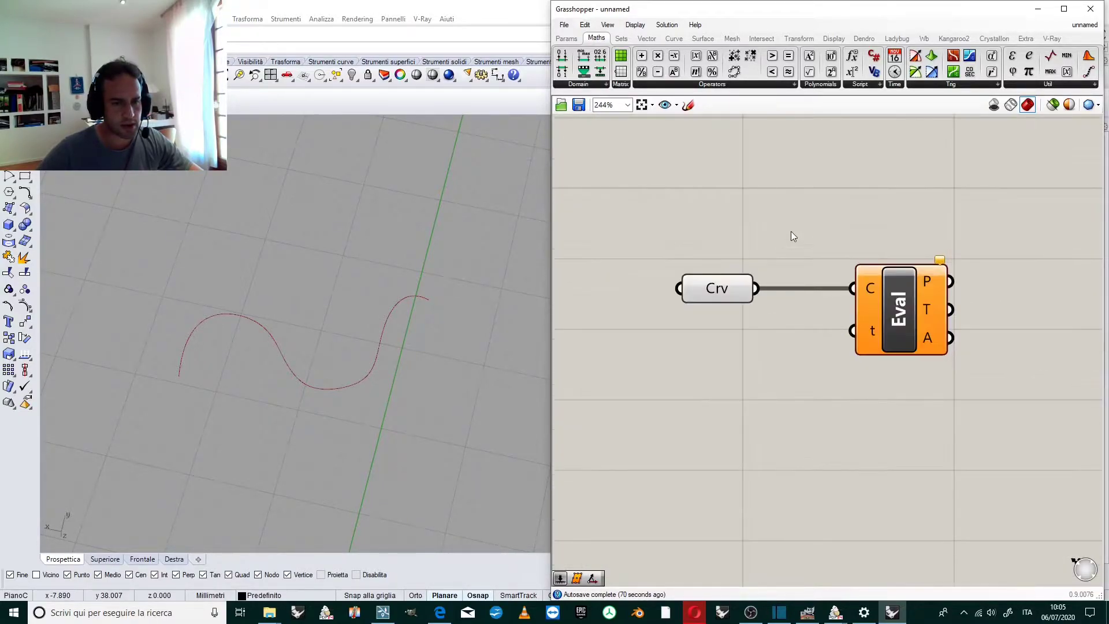
pyautogui.rightClick(865, 281)
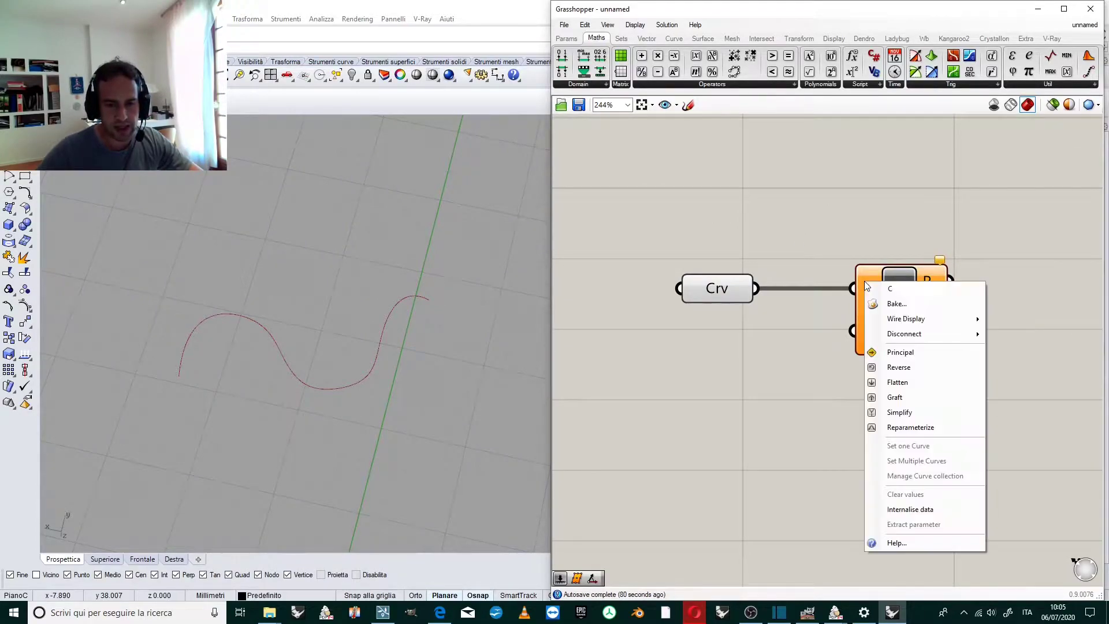
pyautogui.click(922, 428)
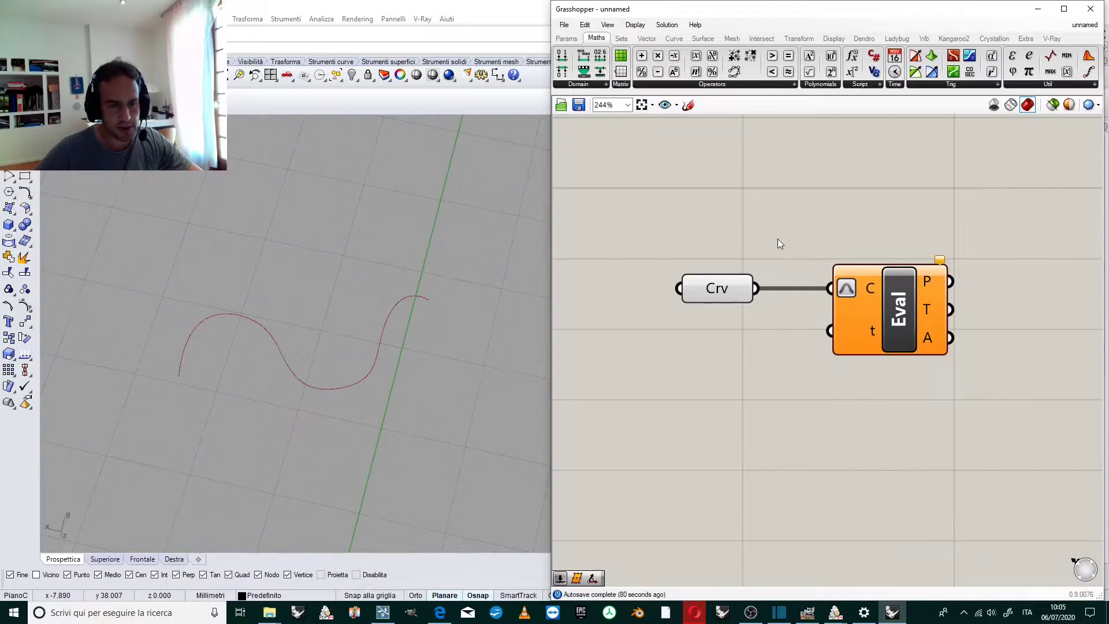
pyautogui.scroll(-1, 778, 238)
pyautogui.scroll(1, 819, 317)
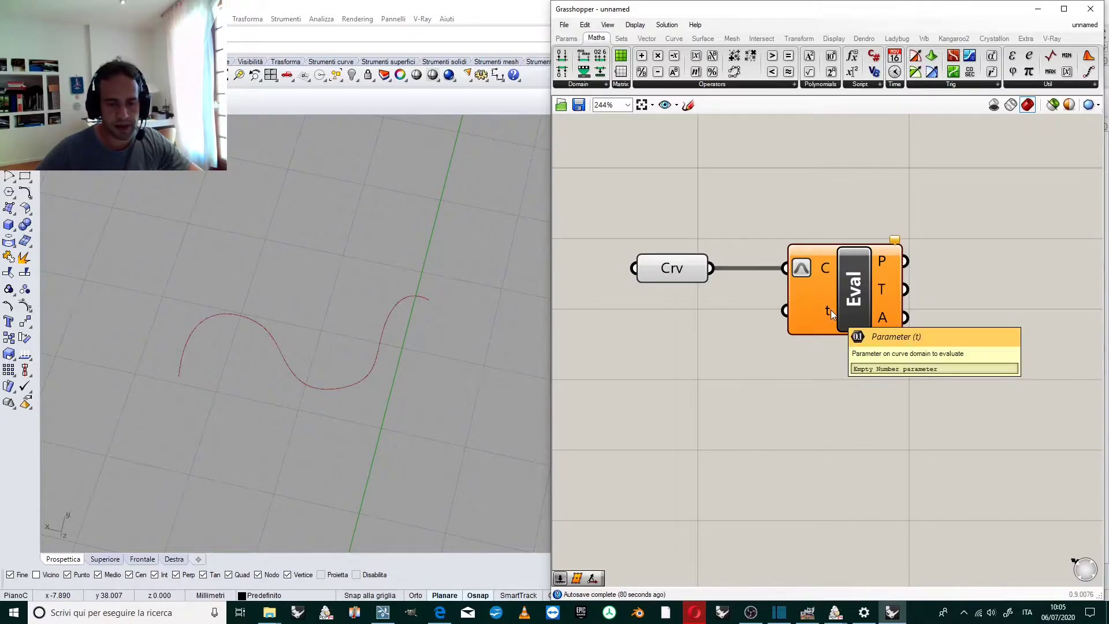
pyautogui.scroll(-1, 737, 316)
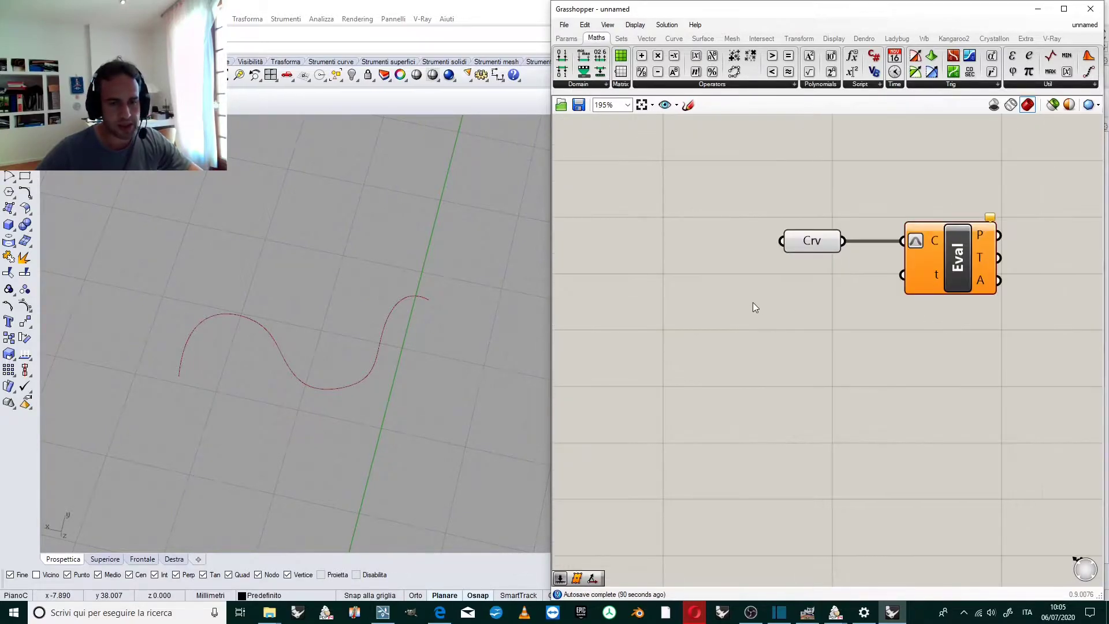
# Step: Add a Number Slider and wire it into Evaluate Curve's t input
pyautogui.doubleClick(751, 306)
pyautogui.write('number slider')
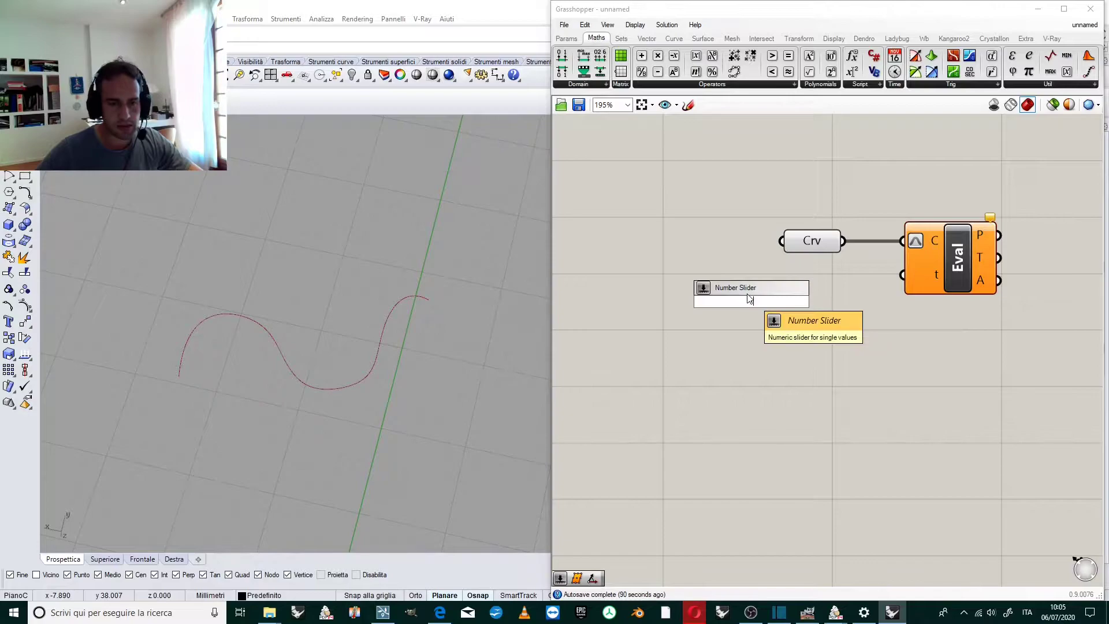
pyautogui.press('Return')
pyautogui.moveTo(844, 301); pyautogui.dragTo(903, 275)
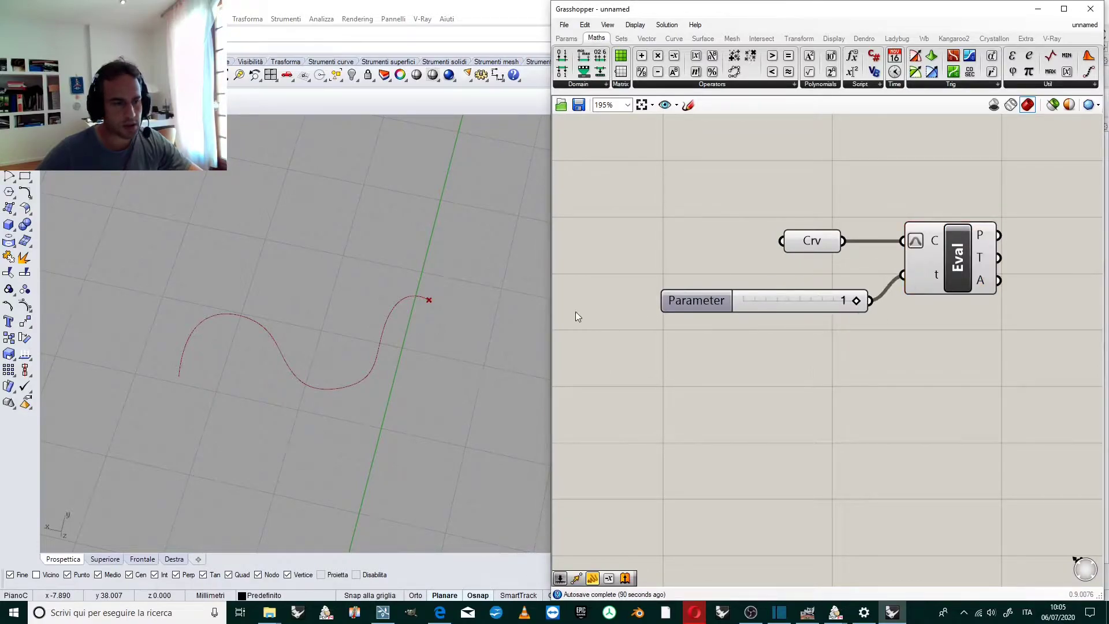
pyautogui.scroll(5, 452, 300)
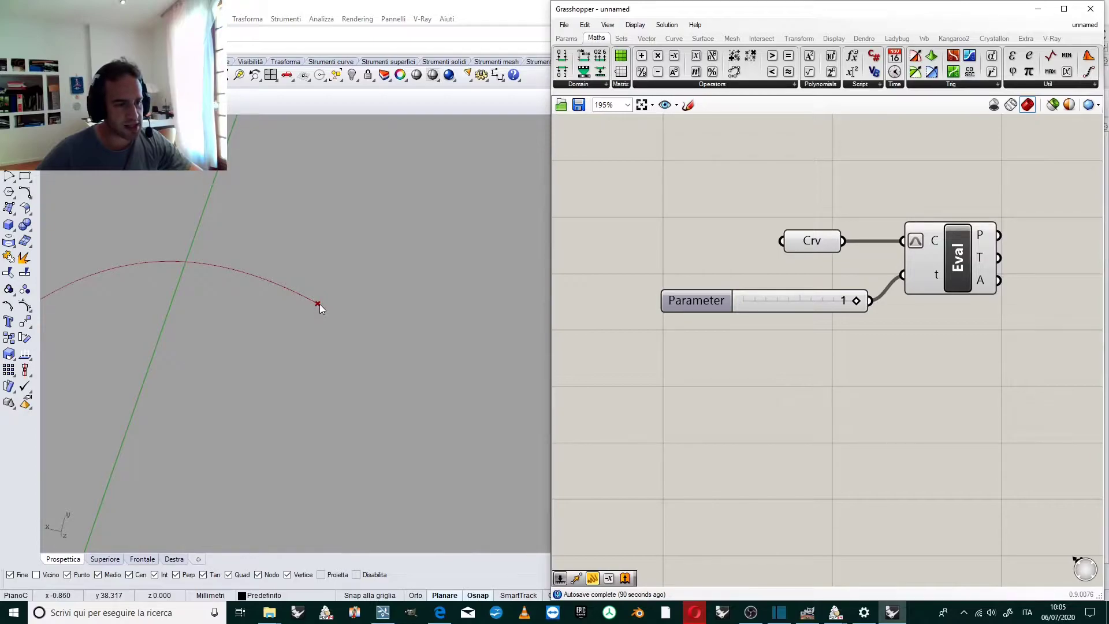
pyautogui.scroll(-5, 480, 283)
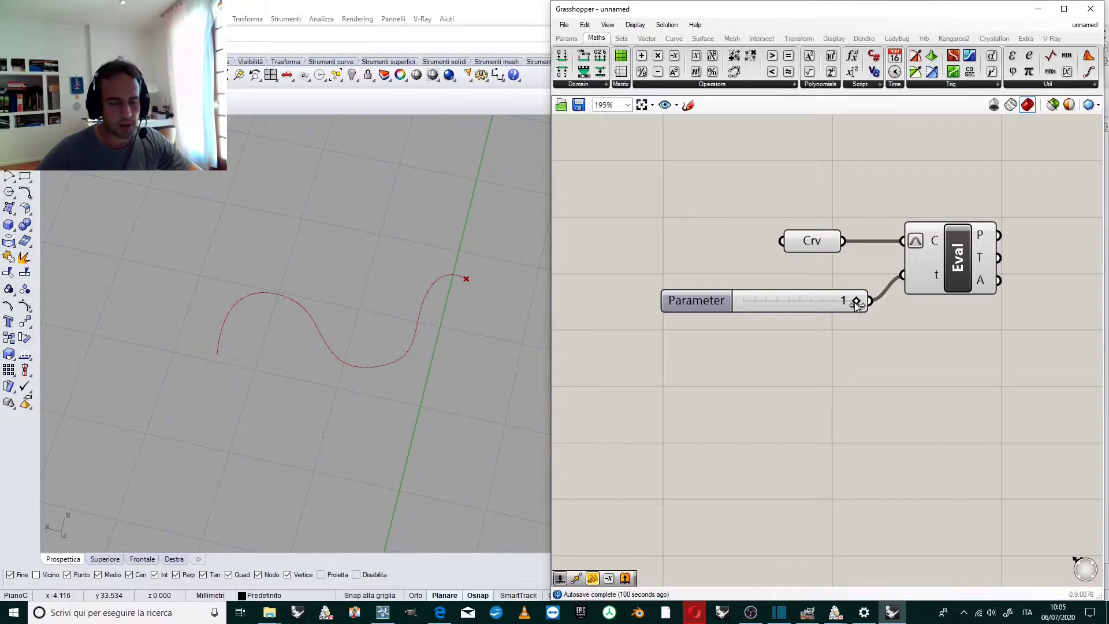
# Step: Test the slider at 0 then 1, orbiting Rhino to see the point at the curve's end
pyautogui.moveTo(855, 302); pyautogui.dragTo(759, 301)
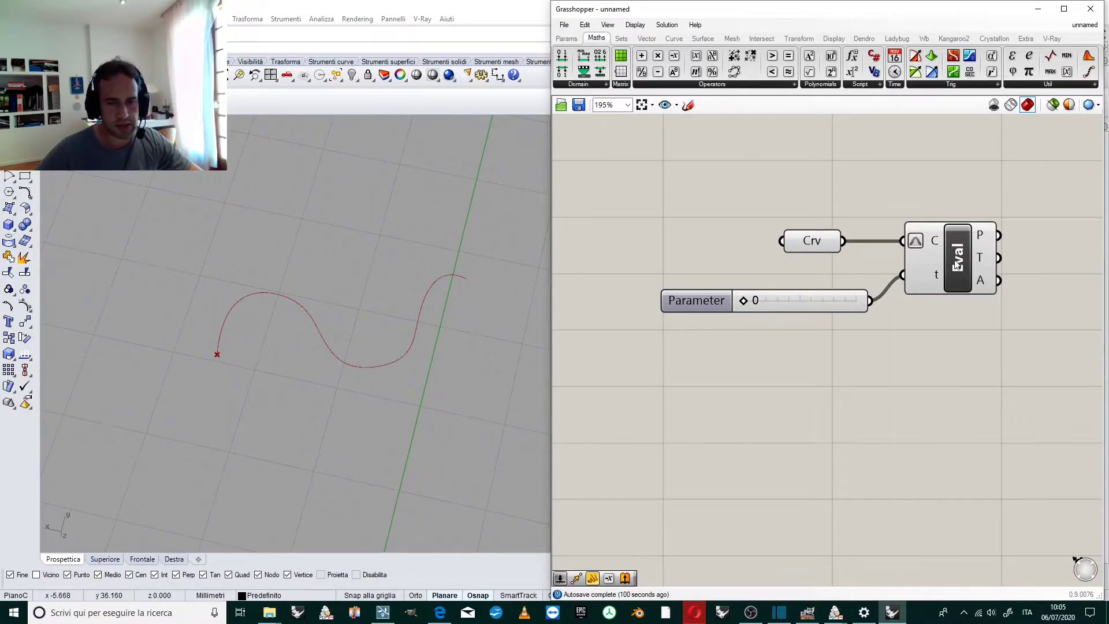
pyautogui.moveTo(755, 302); pyautogui.dragTo(817, 298)
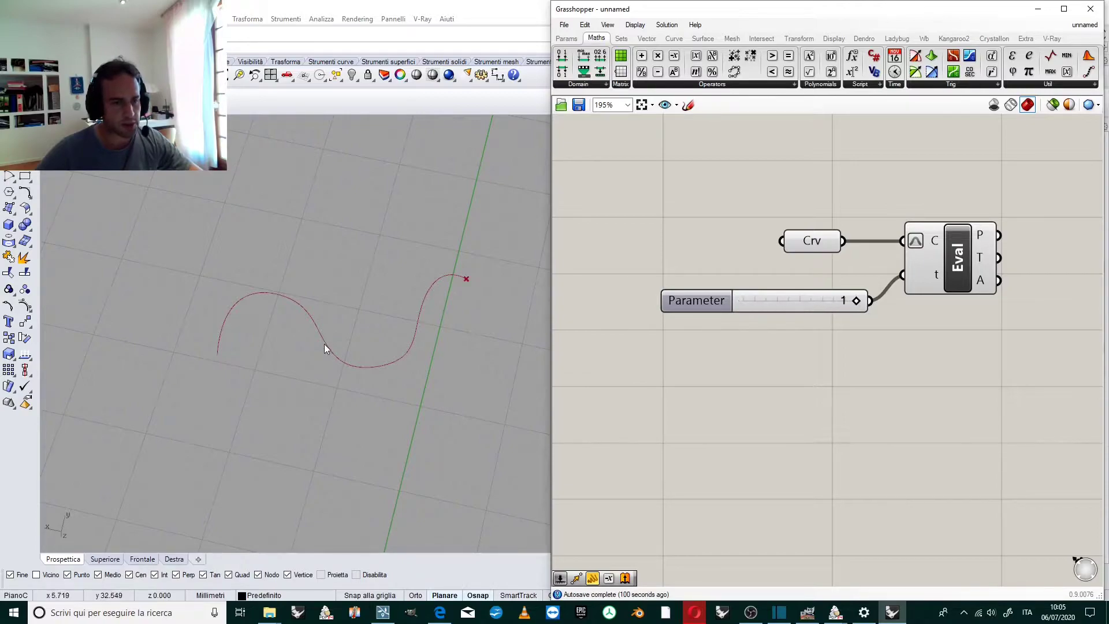
pyautogui.scroll(5, 417, 307)
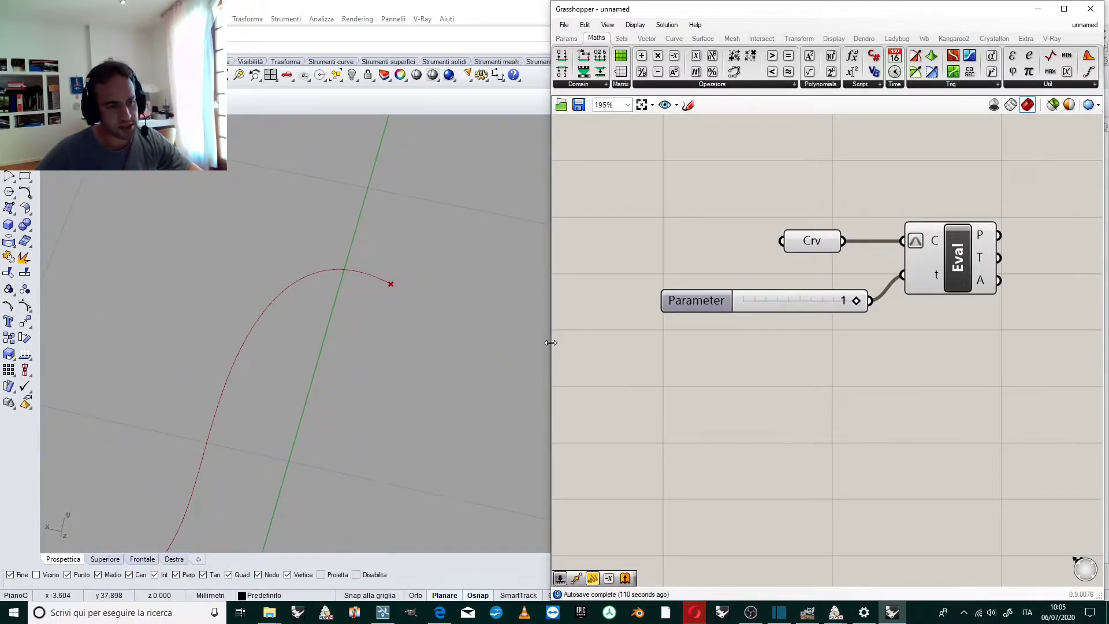
pyautogui.moveTo(450, 308); pyautogui.dragTo(323, 276, button='right')
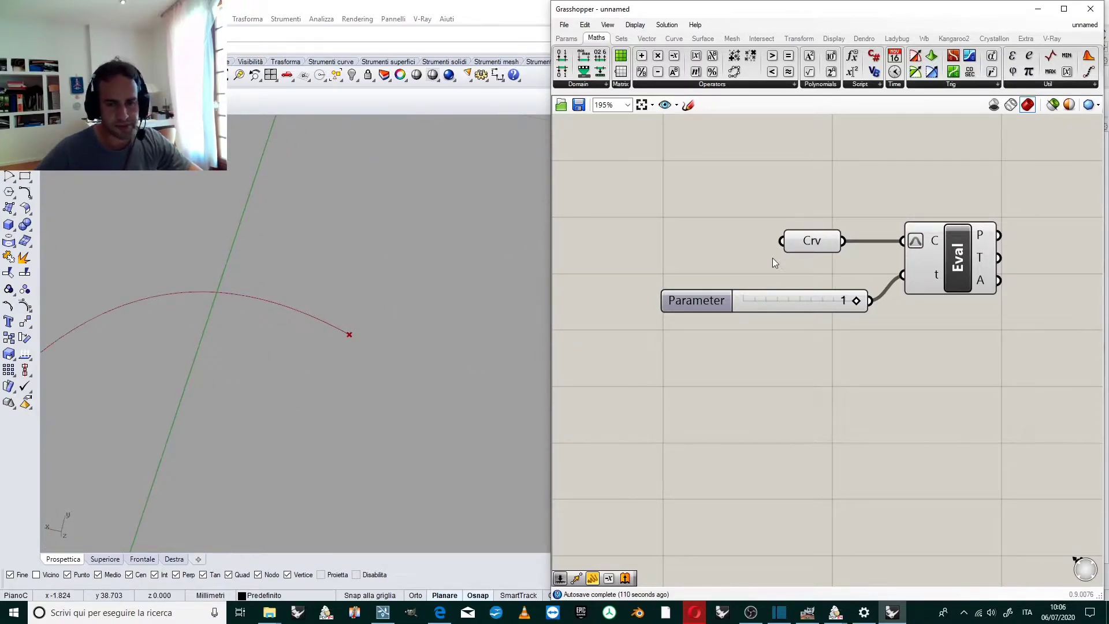
pyautogui.scroll(-2, 772, 258)
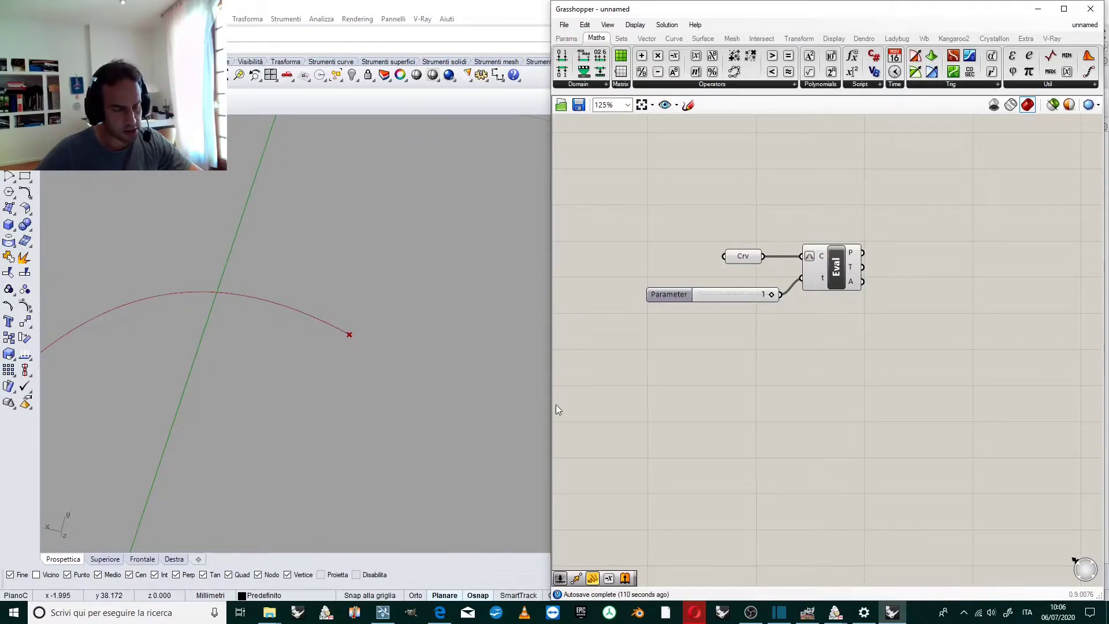
pyautogui.scroll(1, 768, 242)
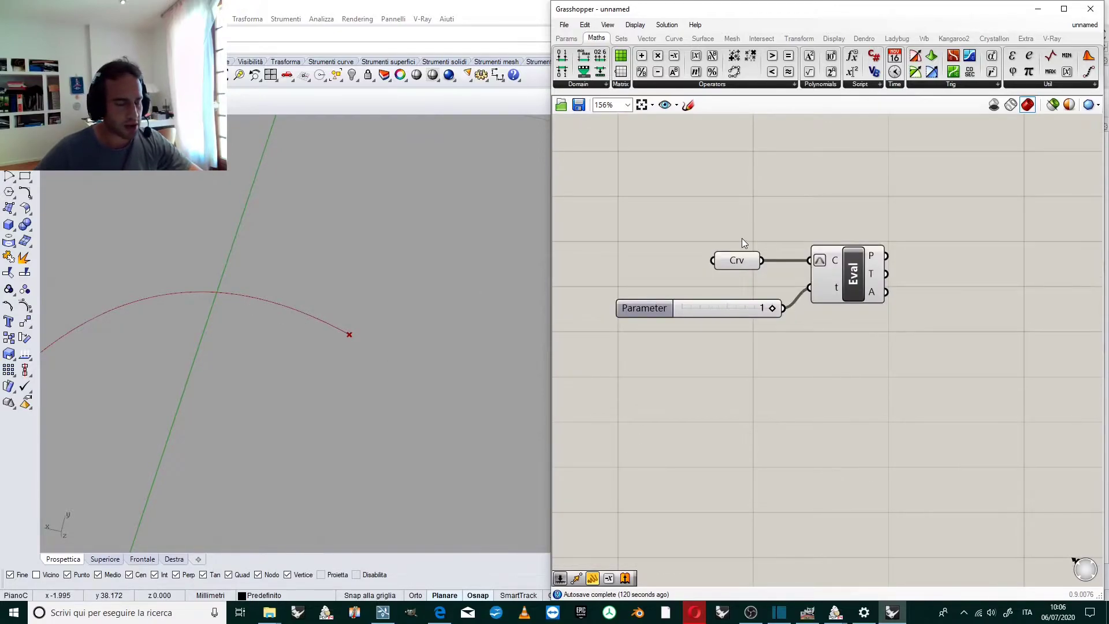
pyautogui.scroll(-1, 862, 230)
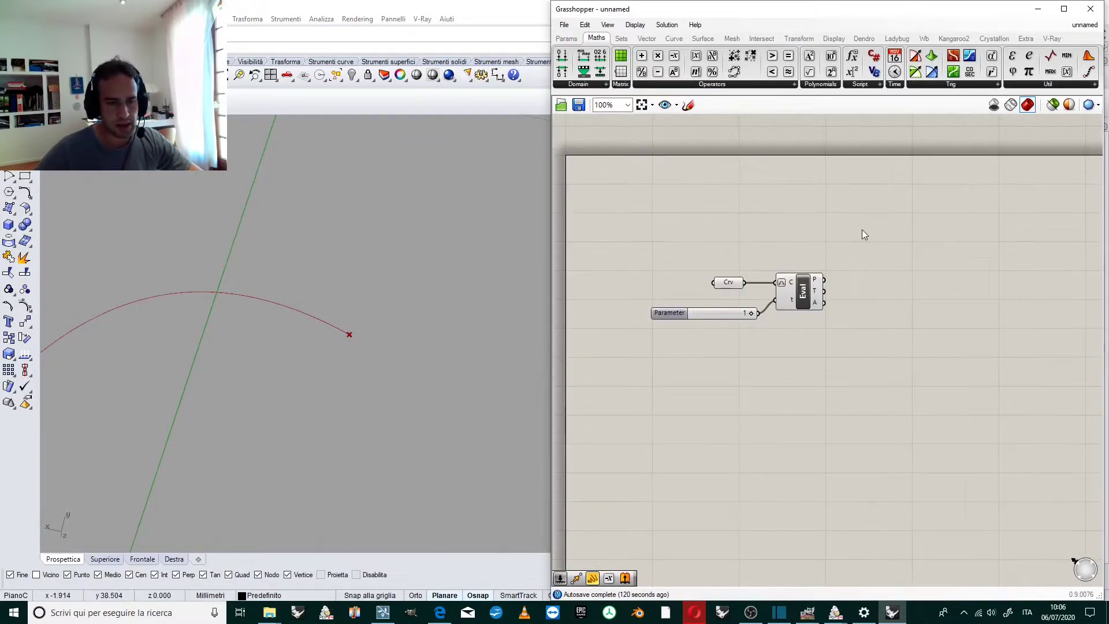
# Step: Place a Move component from a MOVE search
pyautogui.doubleClick(894, 254)
pyautogui.write('MOVEW')
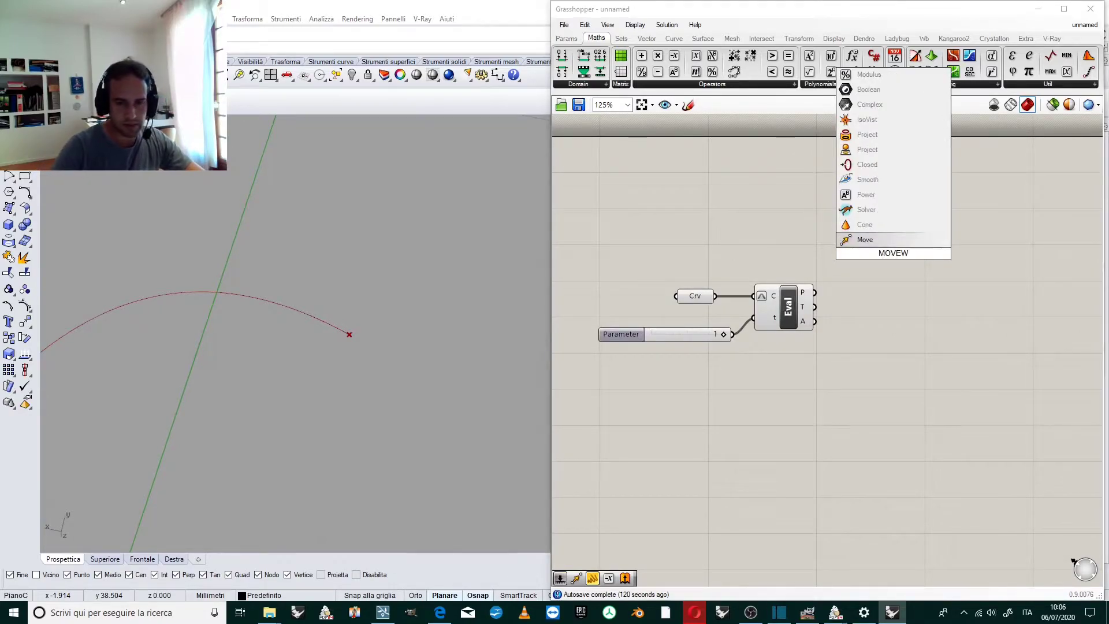
pyautogui.press('BackSpace')
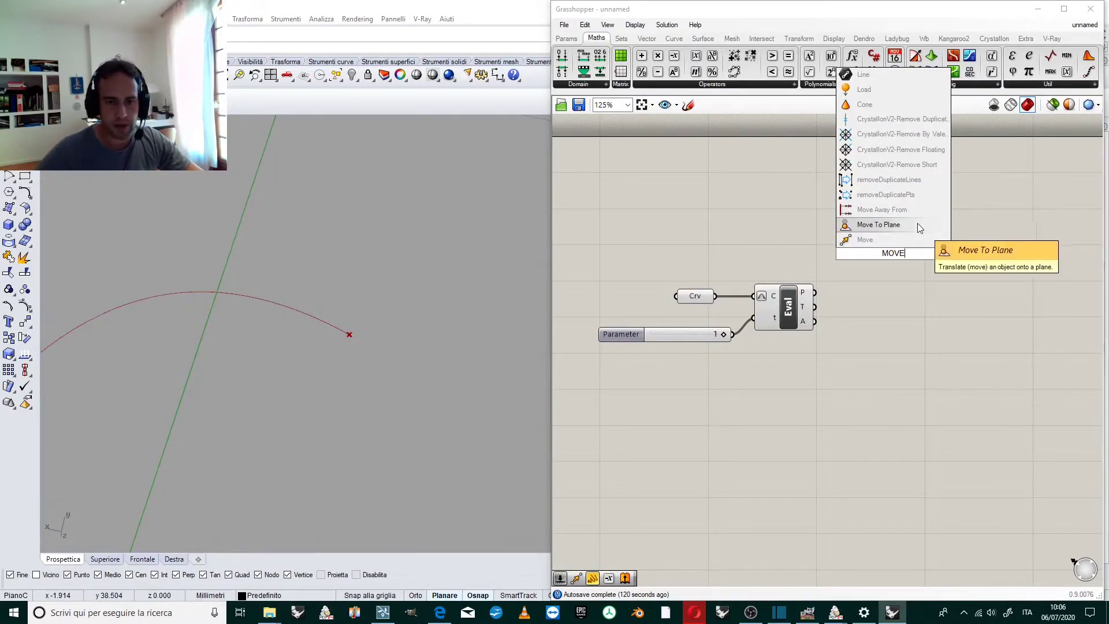
pyautogui.click(910, 239)
pyautogui.scroll(3, 904, 258)
pyautogui.scroll(-3, 858, 313)
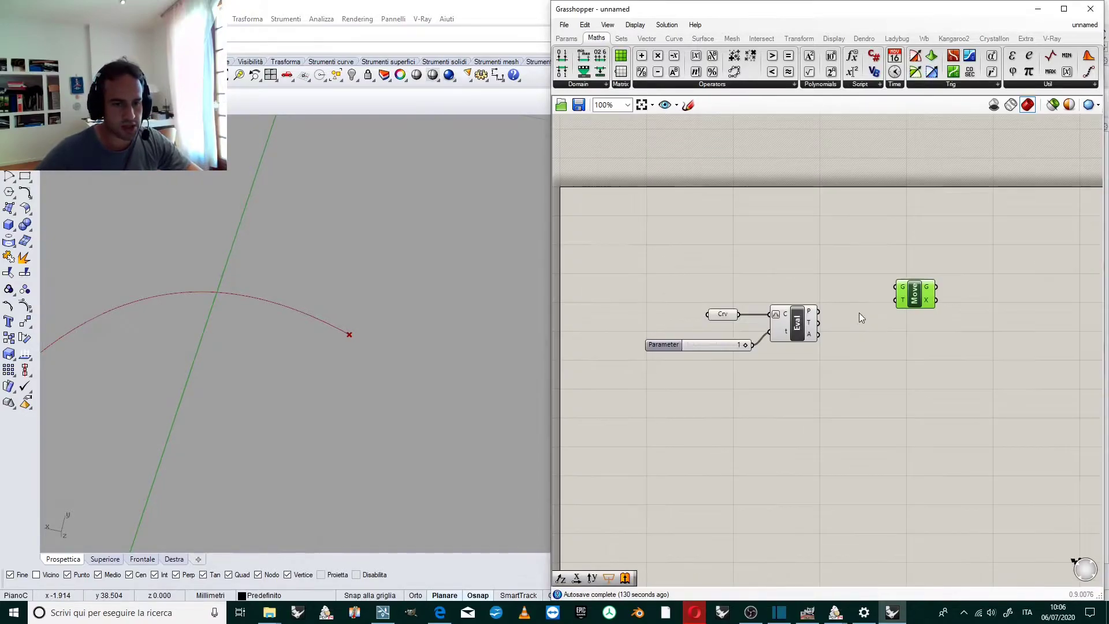
pyautogui.scroll(1, 810, 327)
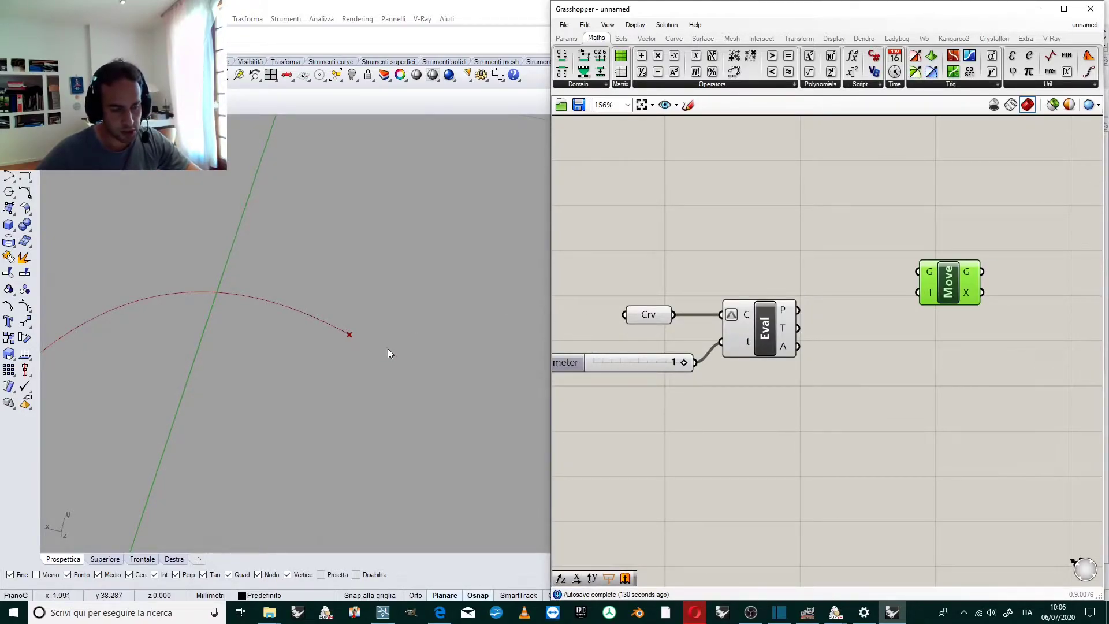
# Step: Wire Eval's tangent T into Move's T and point P into Move's G, placing Move beside Eval
pyautogui.moveTo(784, 333); pyautogui.dragTo(787, 332)
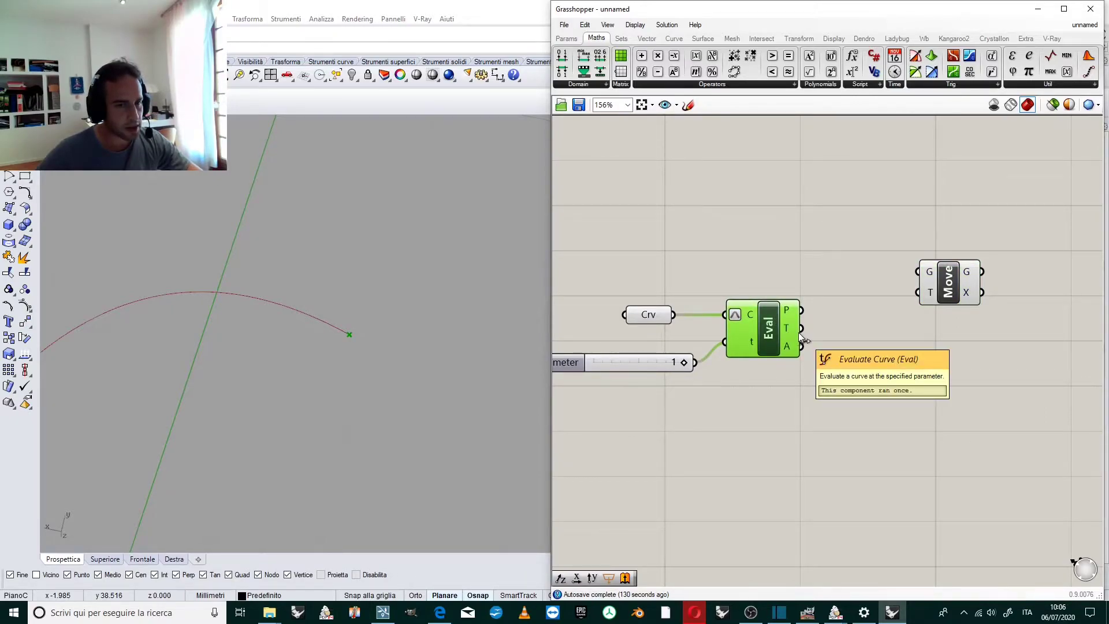
pyautogui.moveTo(802, 328); pyautogui.dragTo(919, 293)
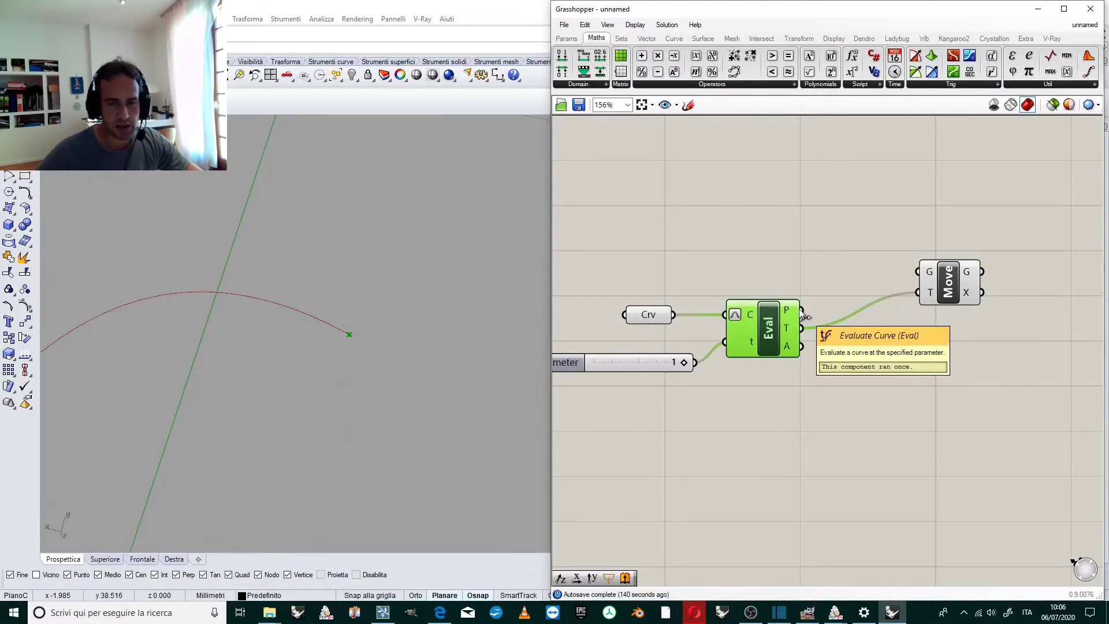
pyautogui.moveTo(804, 303); pyautogui.dragTo(918, 271)
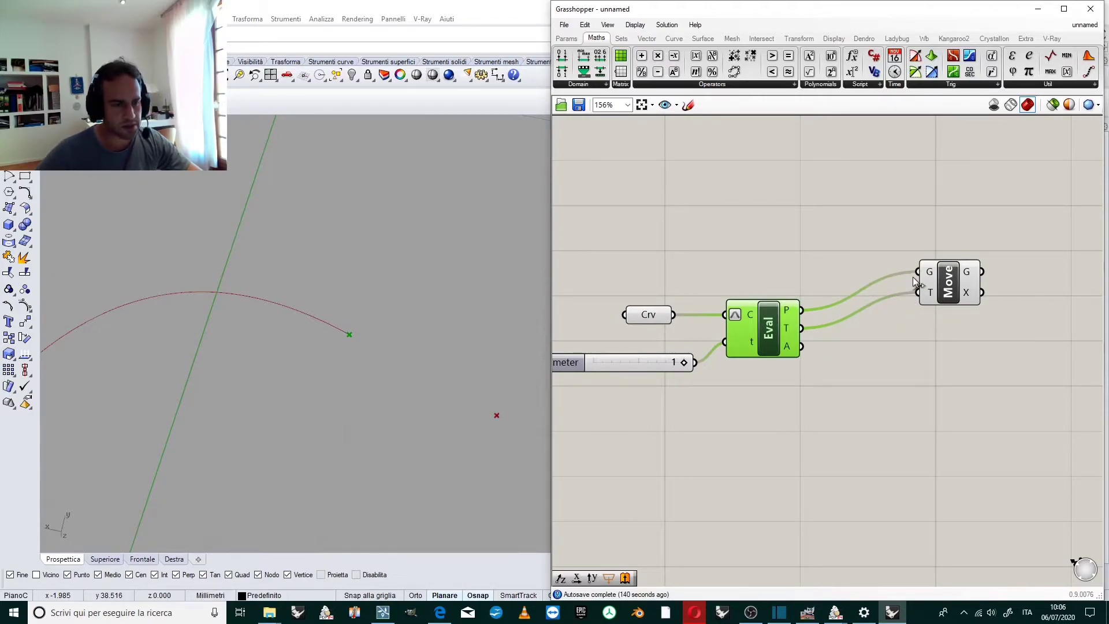
pyautogui.click(776, 260)
pyautogui.scroll(-3, 752, 254)
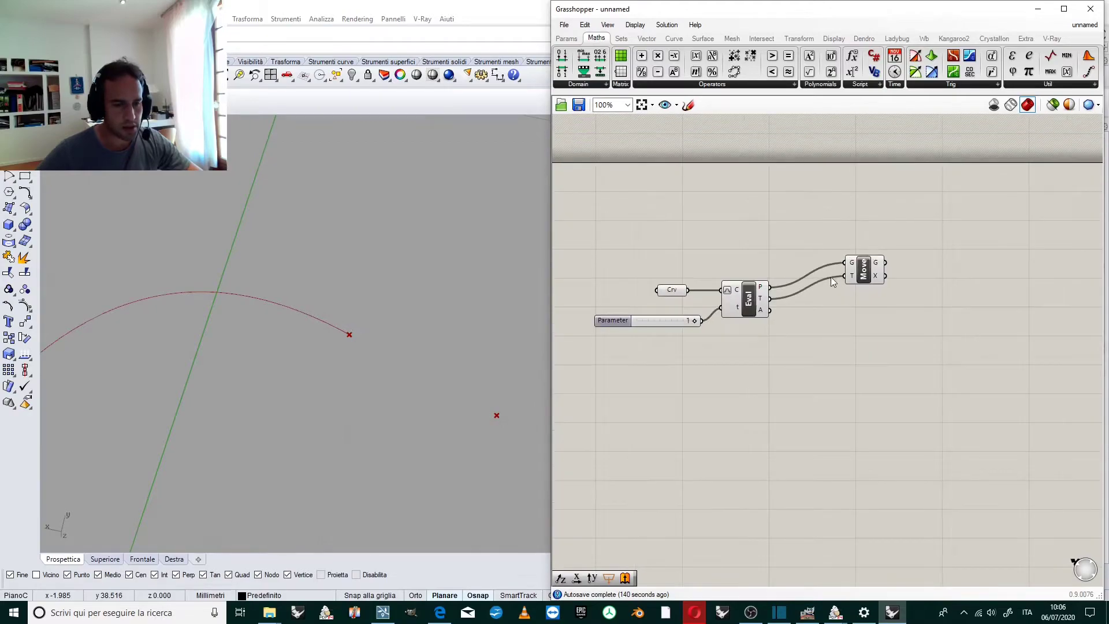
pyautogui.moveTo(881, 272); pyautogui.dragTo(839, 299)
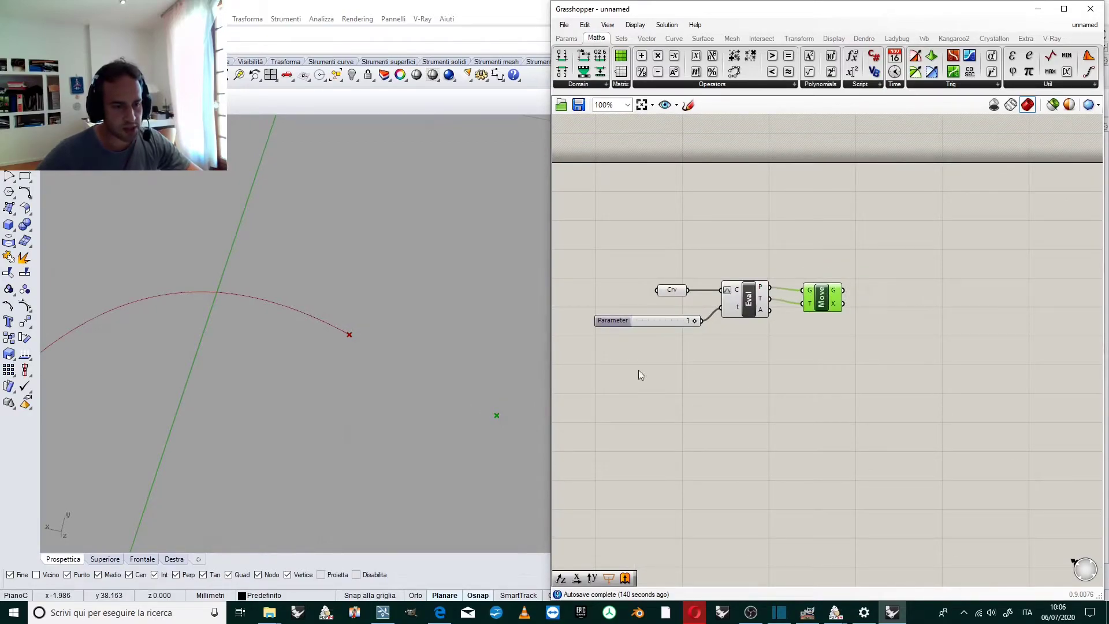
pyautogui.click(1069, 278)
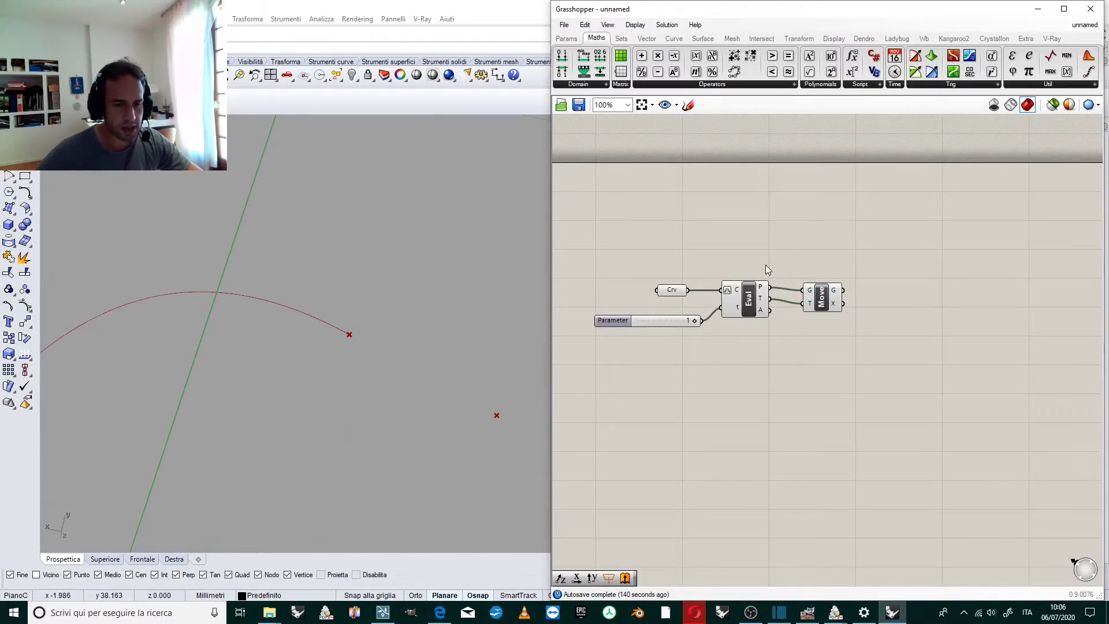
# Step: Add a Line component from Eval's end point P (A) to Move's moved point (B)
pyautogui.scroll(1, 694, 252)
pyautogui.doubleClick(951, 295)
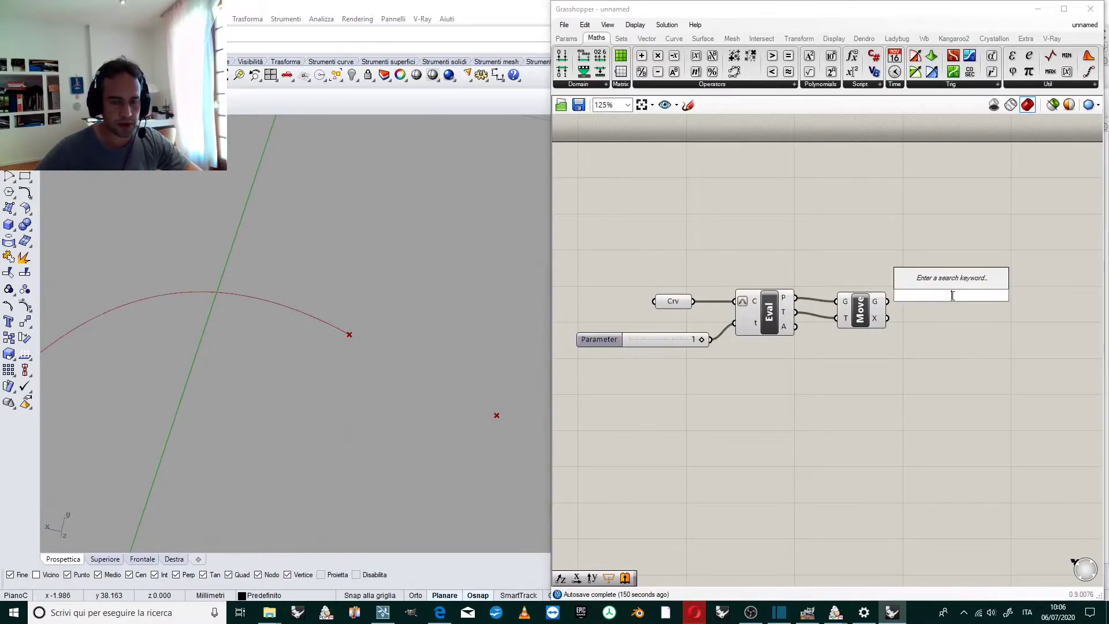
pyautogui.write('LINE')
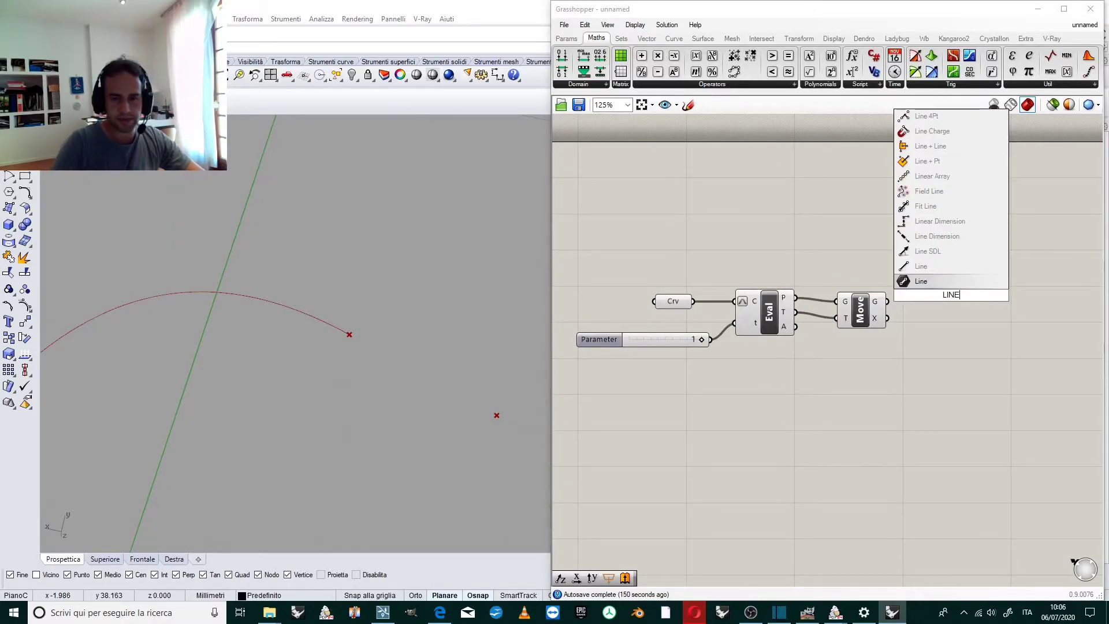
pyautogui.click(948, 271)
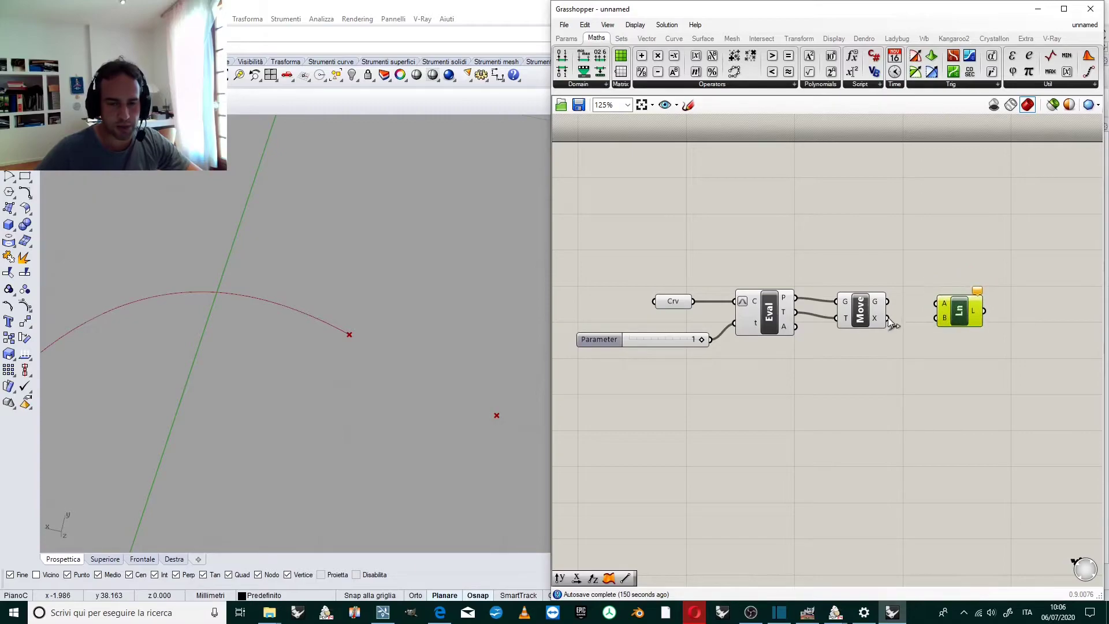
pyautogui.moveTo(796, 297); pyautogui.dragTo(957, 270)
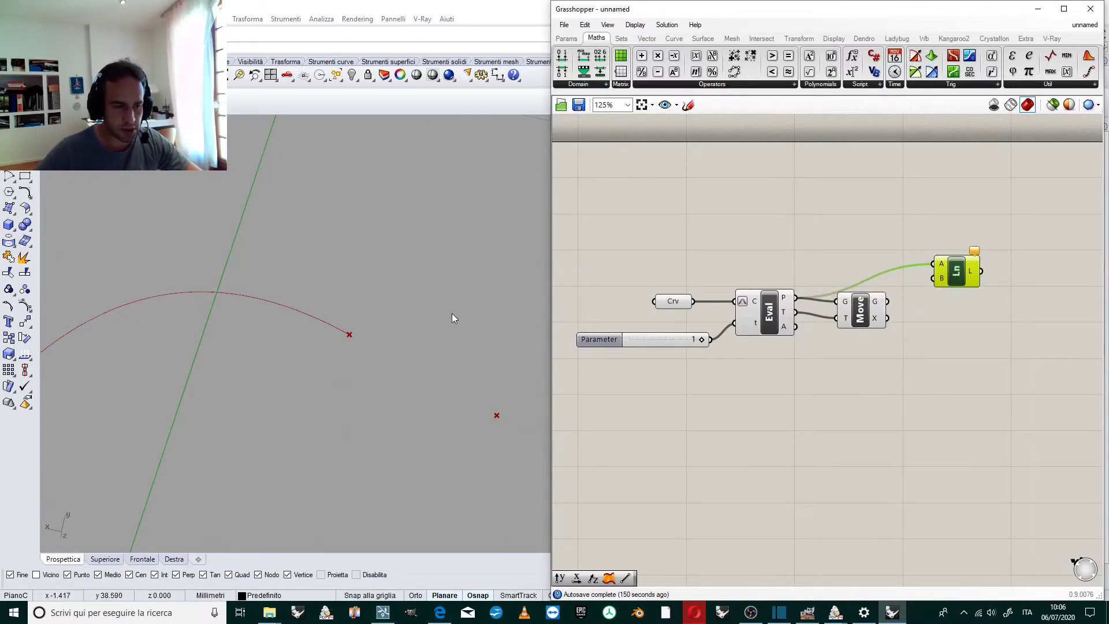
pyautogui.moveTo(888, 301); pyautogui.dragTo(935, 279)
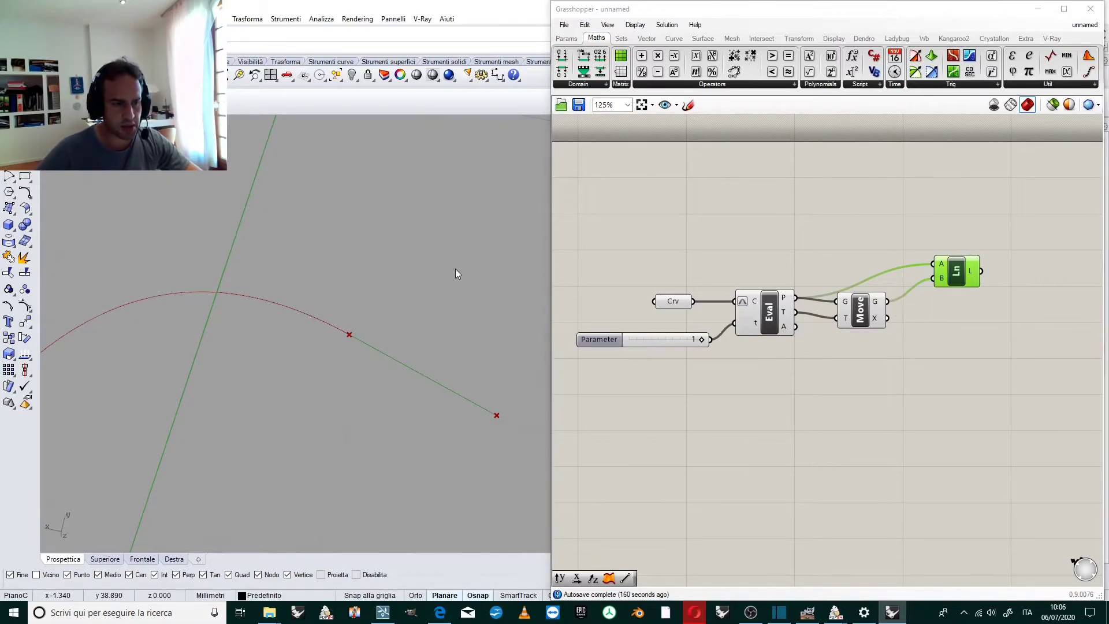
pyautogui.moveTo(455, 268); pyautogui.dragTo(404, 310, button='right')
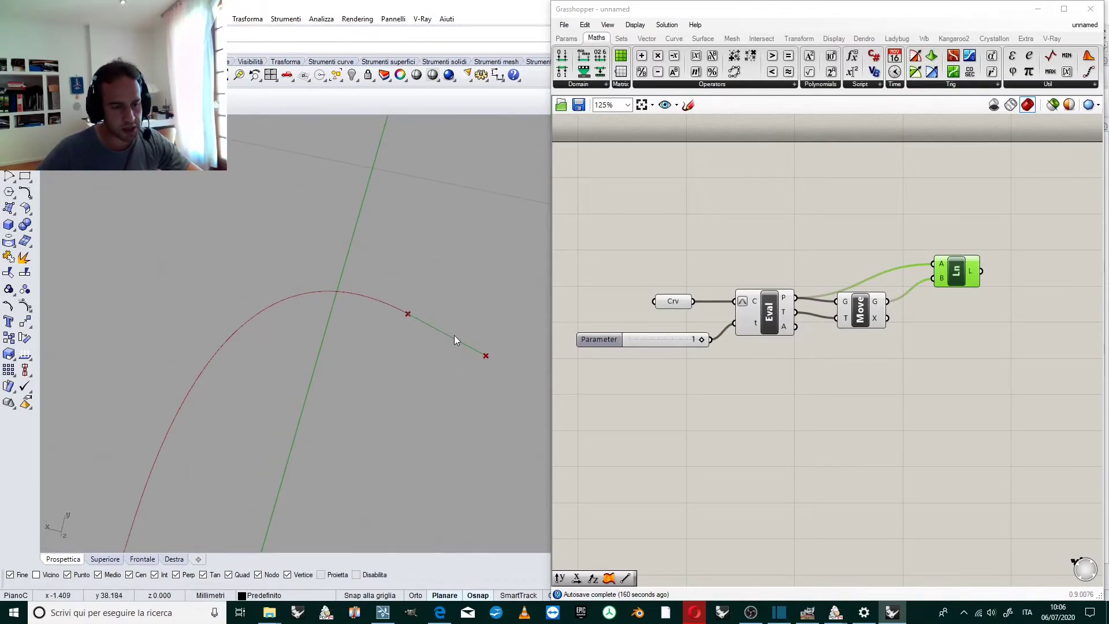
pyautogui.click(867, 265)
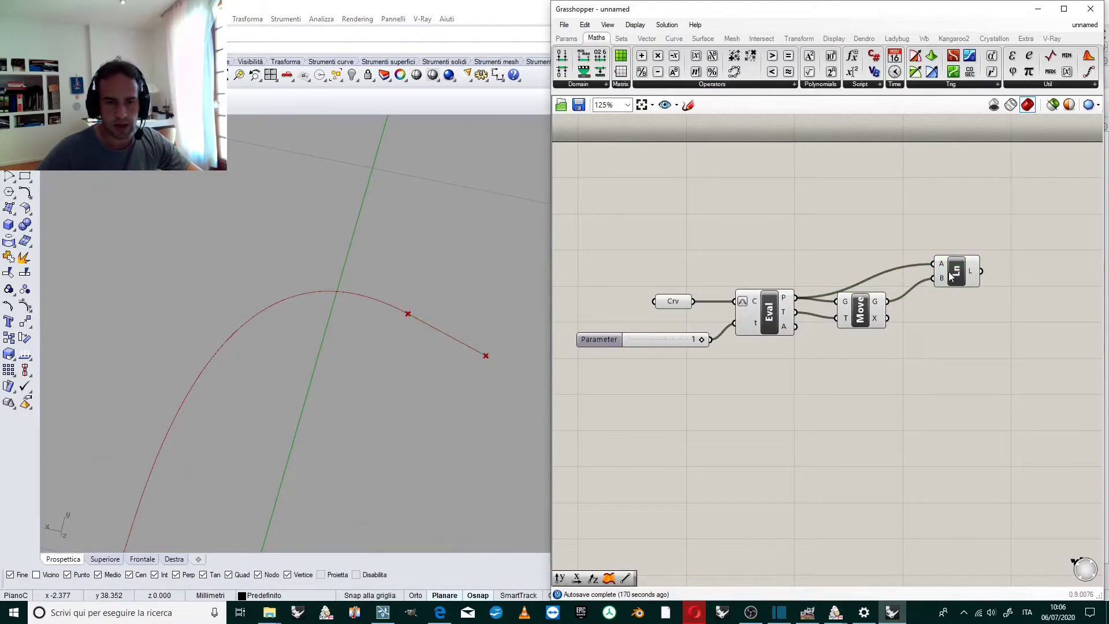
# Step: Add a Join Curves component and wire both Crv and the Ln line output into its C input
pyautogui.moveTo(948, 272); pyautogui.dragTo(929, 269)
pyautogui.click(805, 216)
pyautogui.doubleClick(1009, 289)
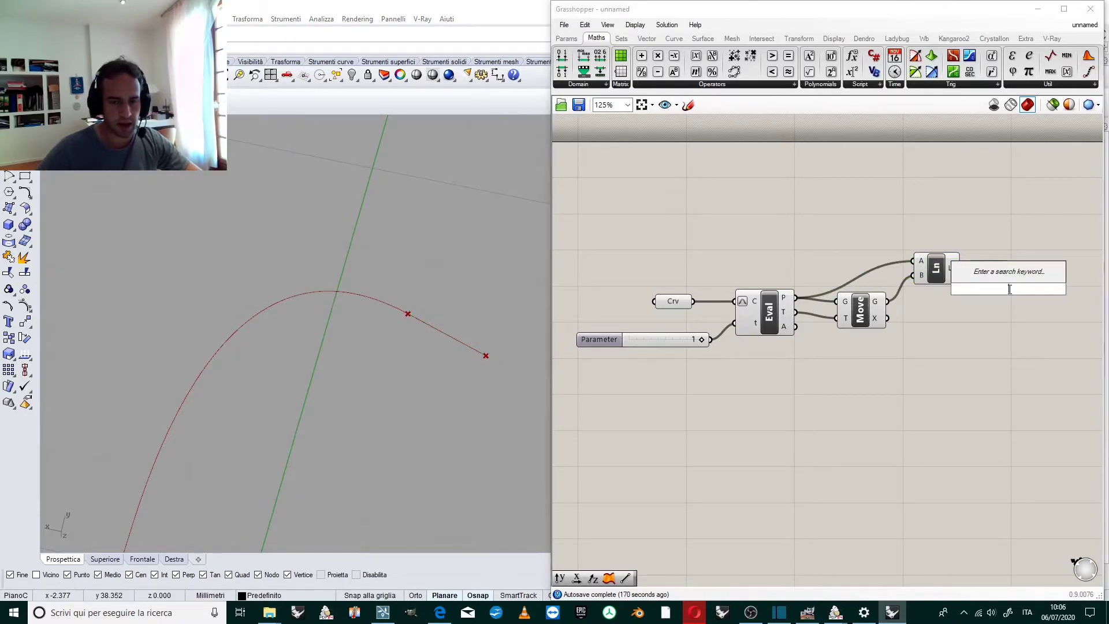
pyautogui.write('JOIB')
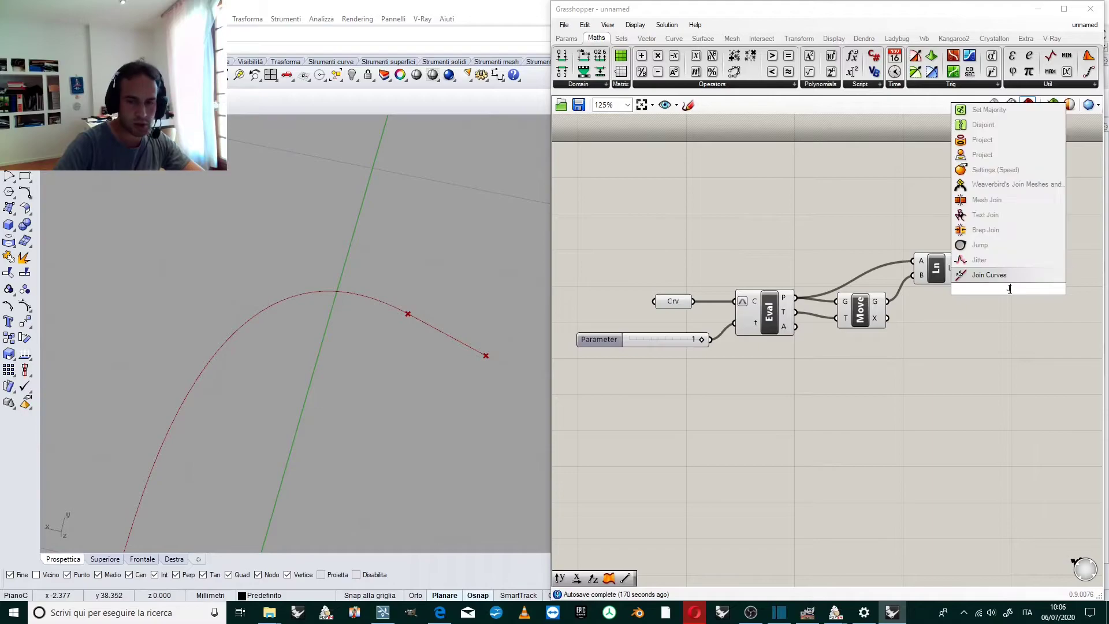
pyautogui.press('Escape')
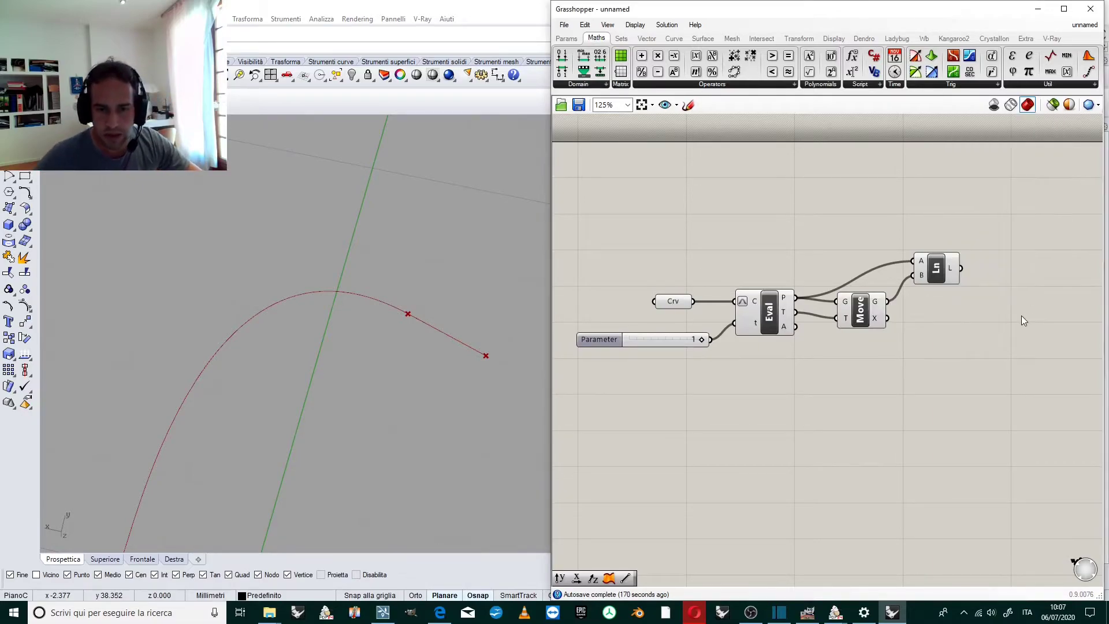
pyautogui.doubleClick(1022, 316)
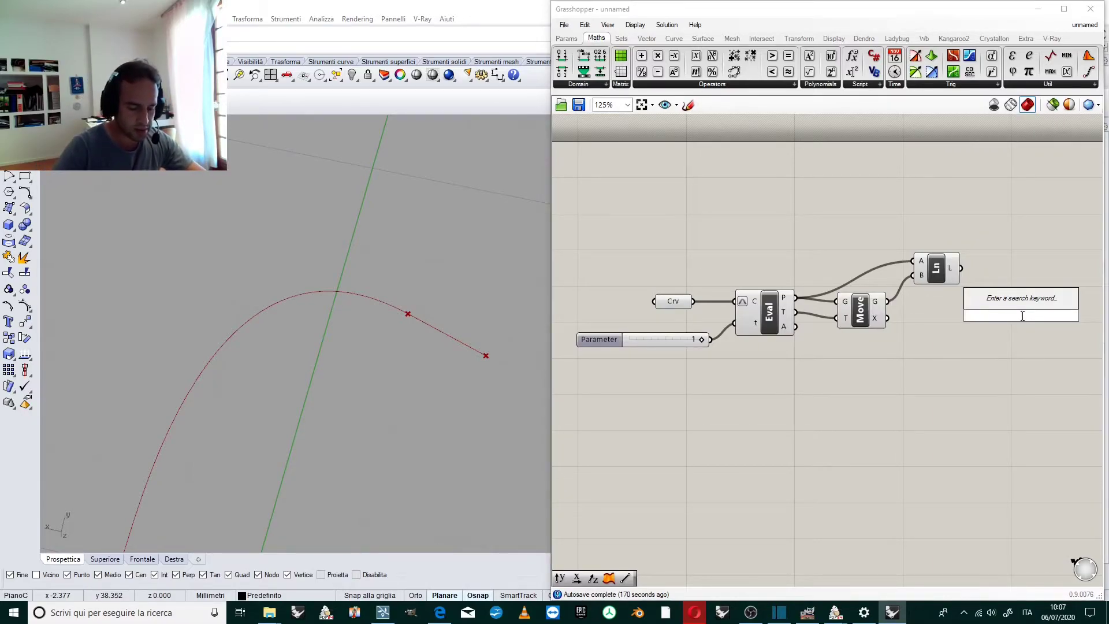
pyautogui.write('o')
pyautogui.press('BackSpace')
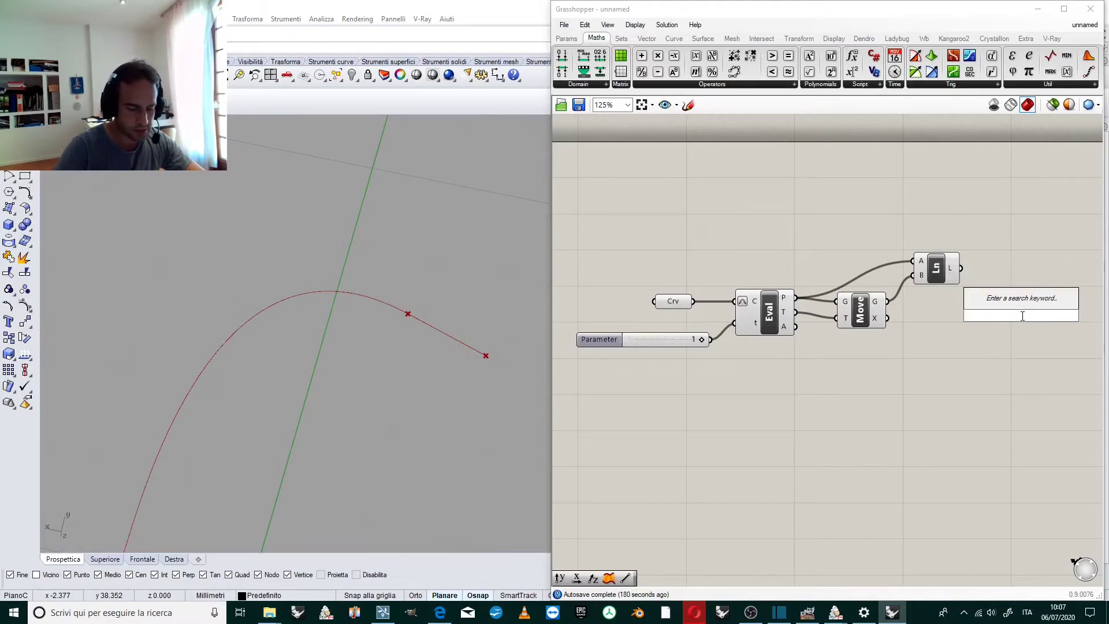
pyautogui.write('JOIN')
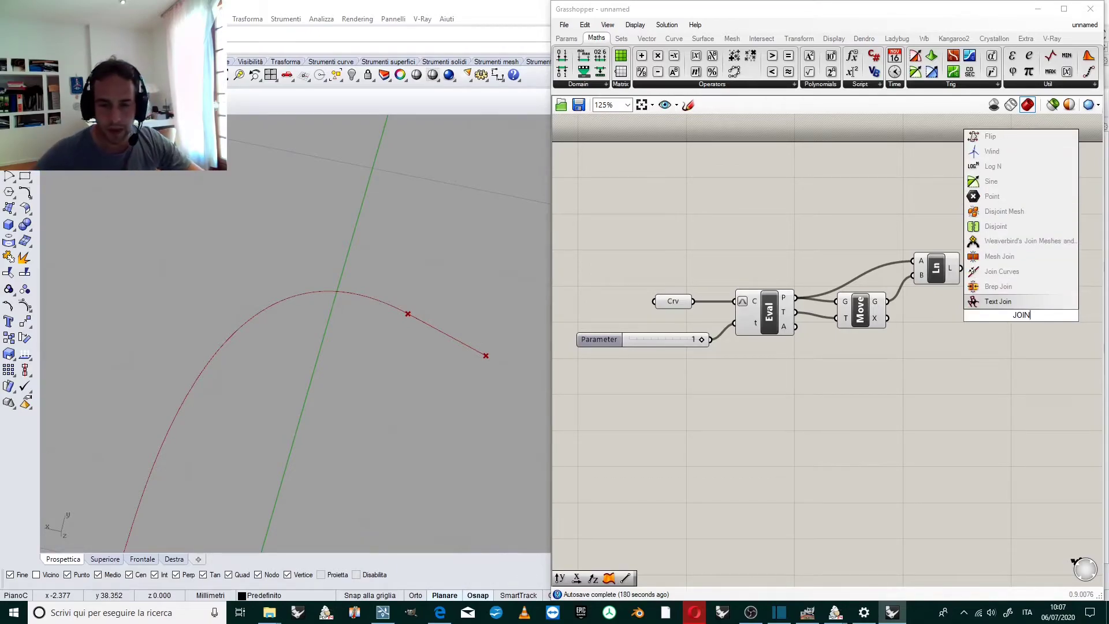
pyautogui.click(1002, 271)
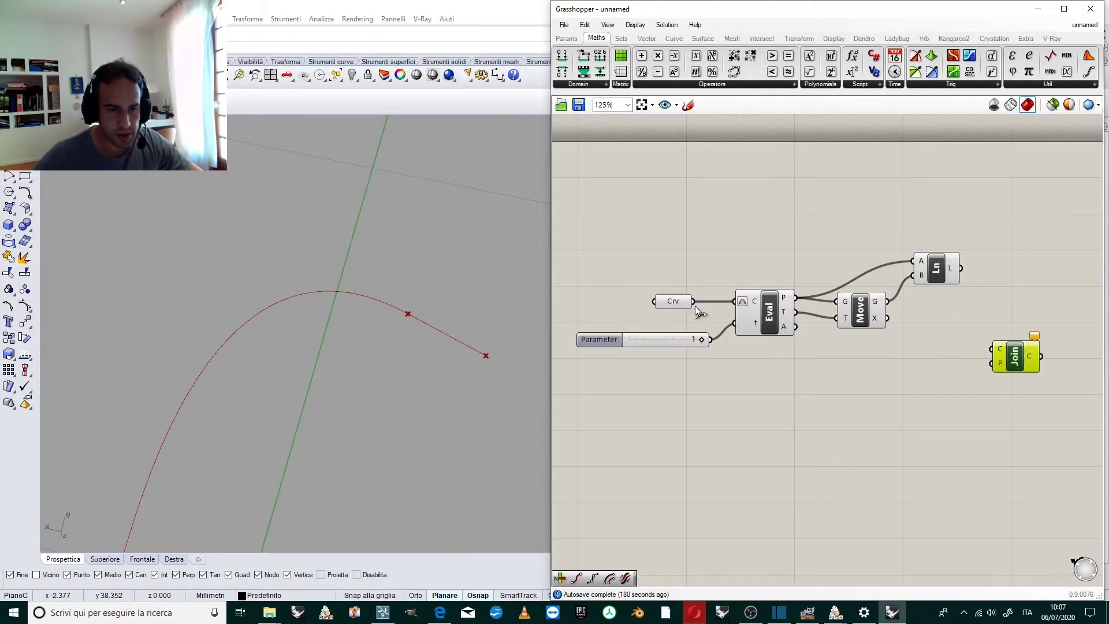
pyautogui.moveTo(695, 303)
pyautogui.mouseDown()
pyautogui.moveTo(993, 349)
pyautogui.moveTo(1037, 368)
pyautogui.mouseUp()
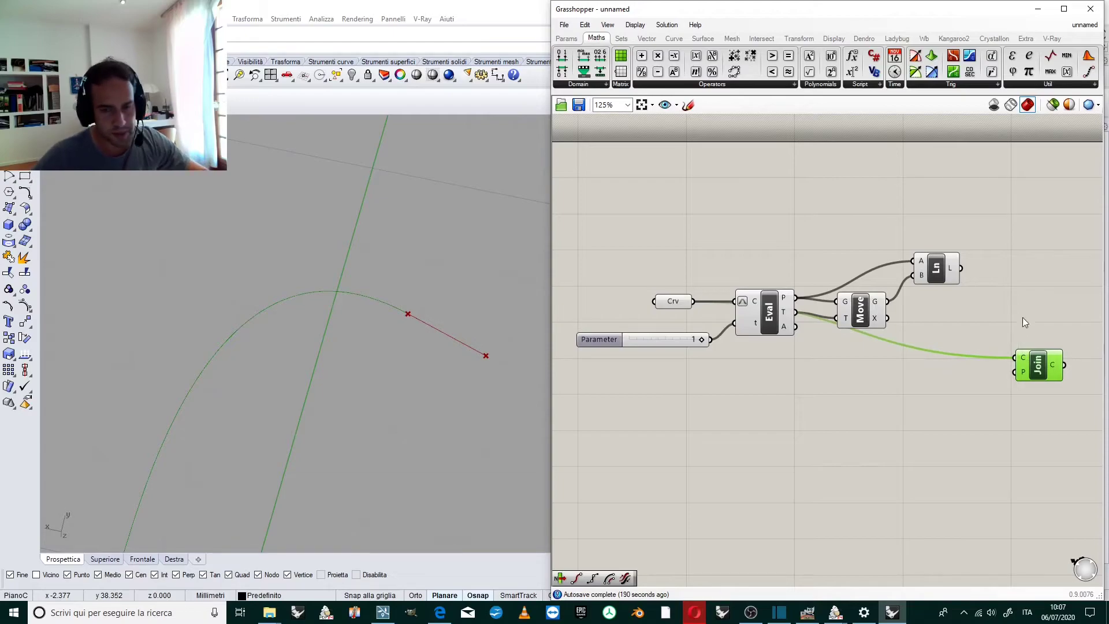
pyautogui.moveTo(962, 269); pyautogui.dragTo(1019, 367)
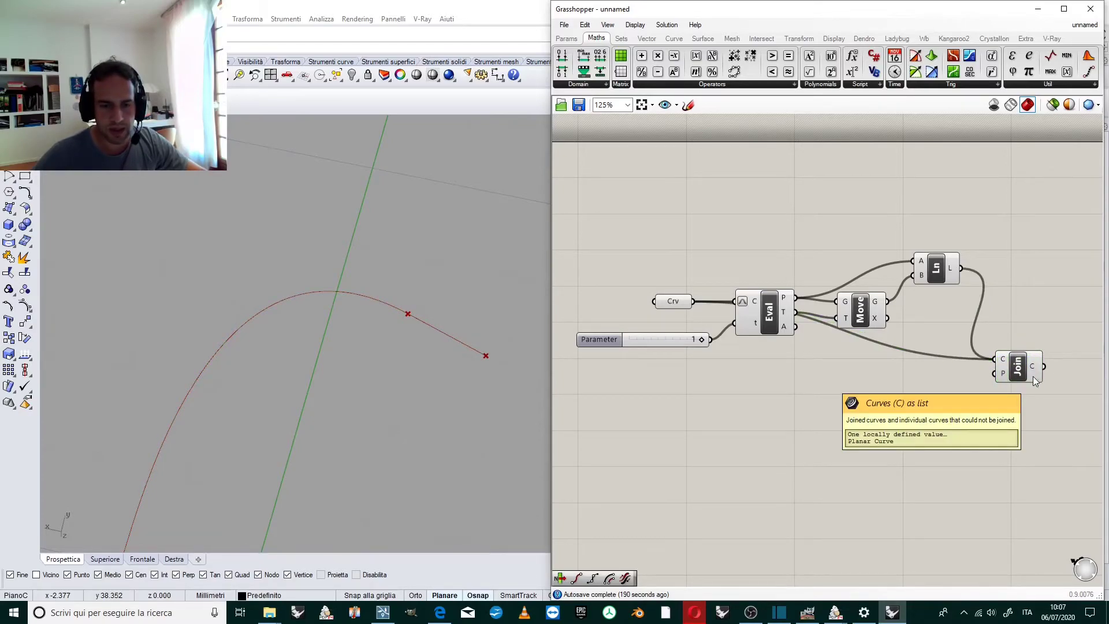
# Step: Disable preview on Parameter, Crv, Eval, Move and Ln, then check the joined curve in Rhino
pyautogui.scroll(-2, 1000, 285)
pyautogui.moveTo(938, 224); pyautogui.dragTo(643, 368)
pyautogui.middleClick(698, 369)
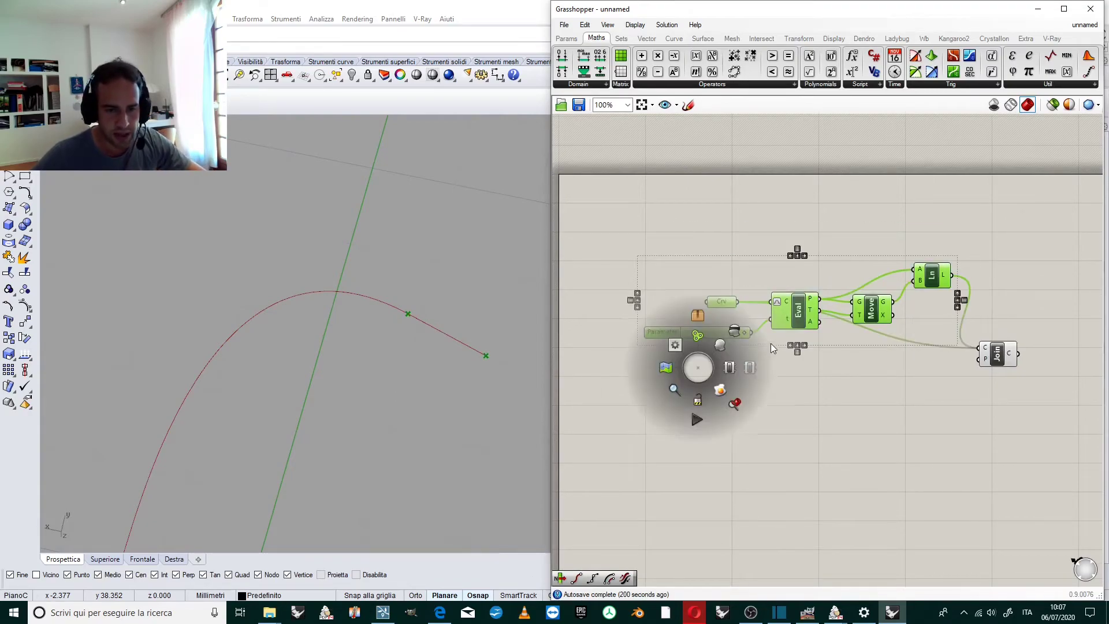
pyautogui.click(734, 333)
pyautogui.click(954, 235)
pyautogui.scroll(-2, 962, 275)
pyautogui.scroll(2, 963, 273)
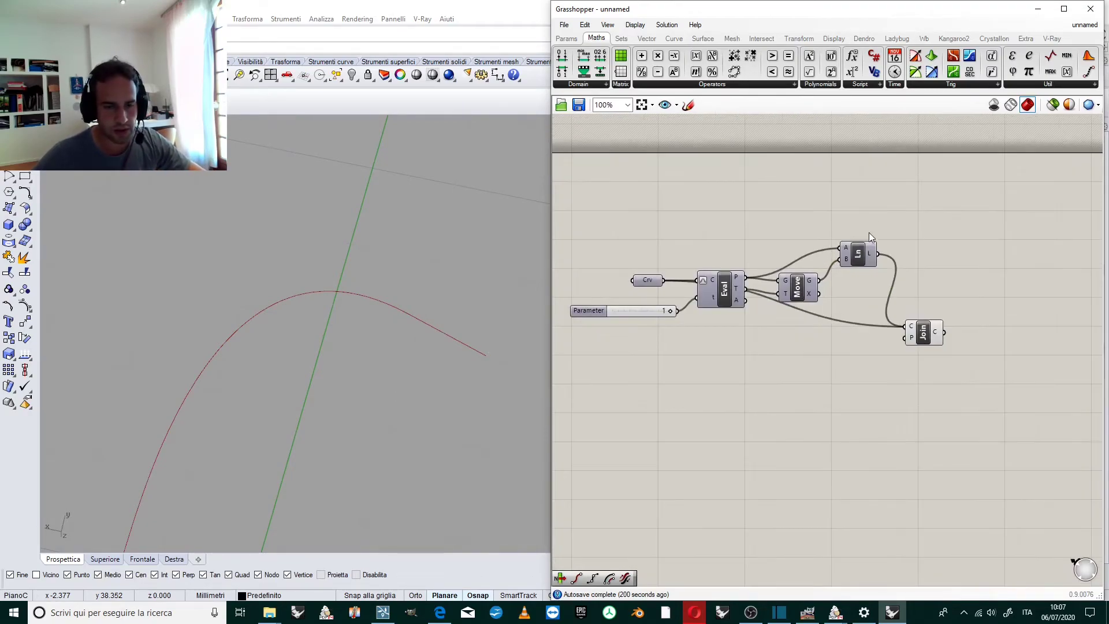
pyautogui.click(923, 332)
pyautogui.moveTo(418, 233); pyautogui.dragTo(438, 271, button='right')
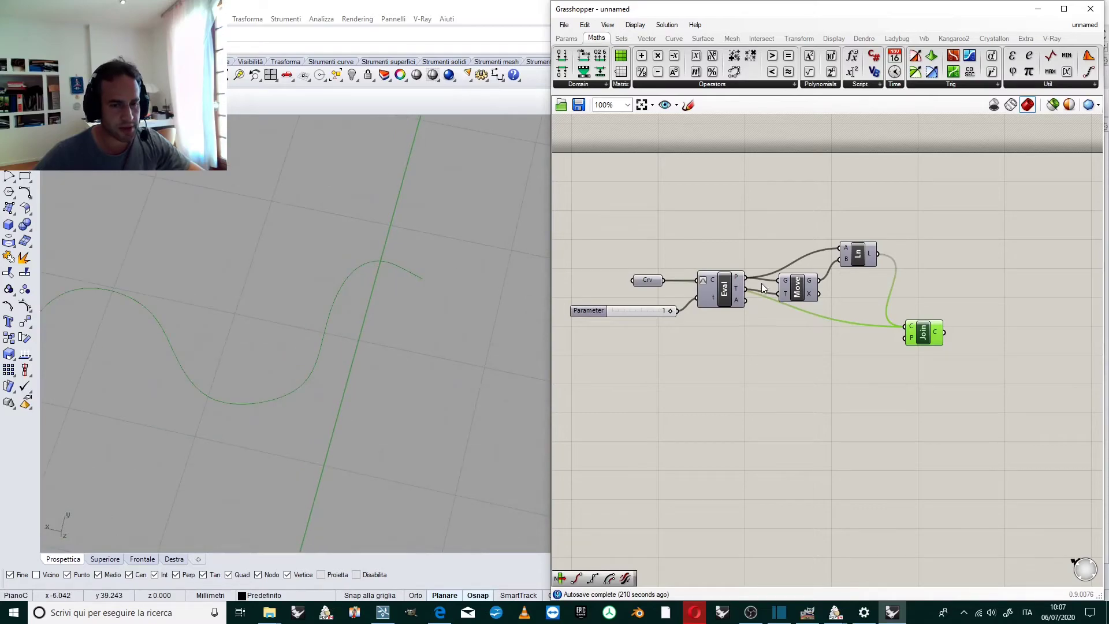
# Step: Rearrange Move, Ln and Join Curves on the canvas for a tidier layout
pyautogui.moveTo(795, 296); pyautogui.dragTo(812, 304)
pyautogui.scroll(1, 917, 268)
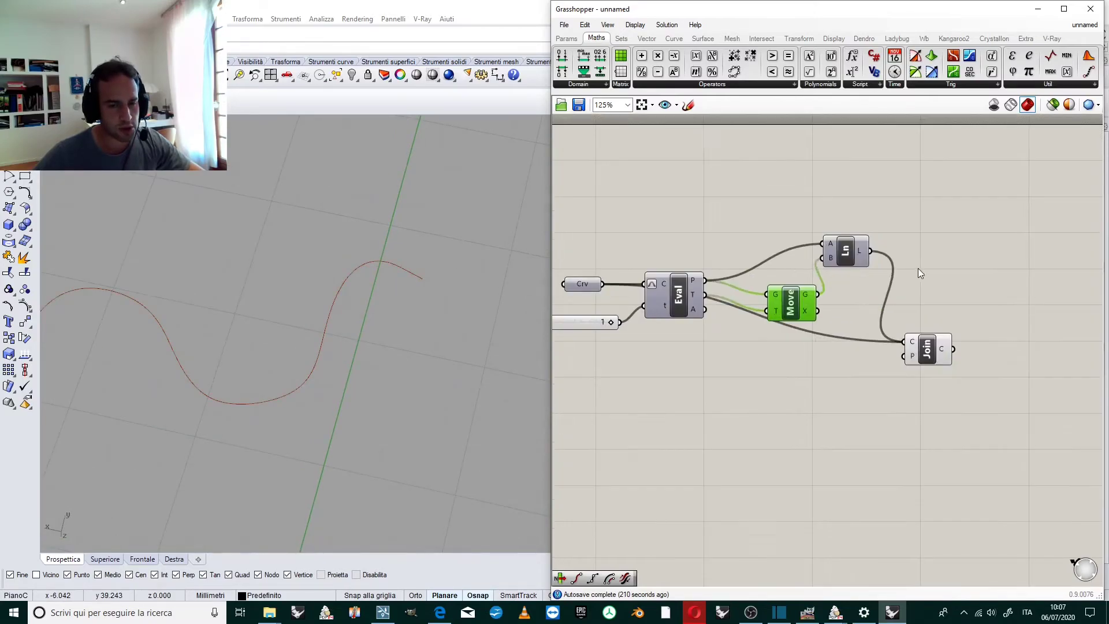
pyautogui.moveTo(944, 235); pyautogui.dragTo(861, 397)
pyautogui.moveTo(847, 258); pyautogui.dragTo(969, 277)
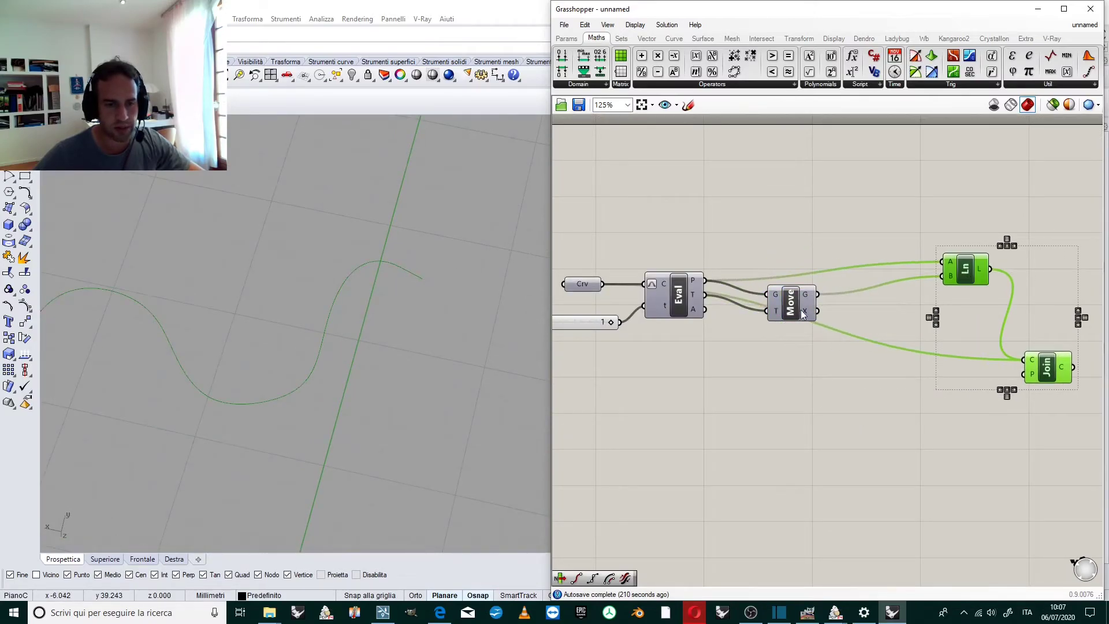
pyautogui.moveTo(790, 304); pyautogui.dragTo(841, 319)
pyautogui.scroll(-1, 841, 317)
pyautogui.scroll(3, 434, 244)
pyautogui.scroll(1, 372, 287)
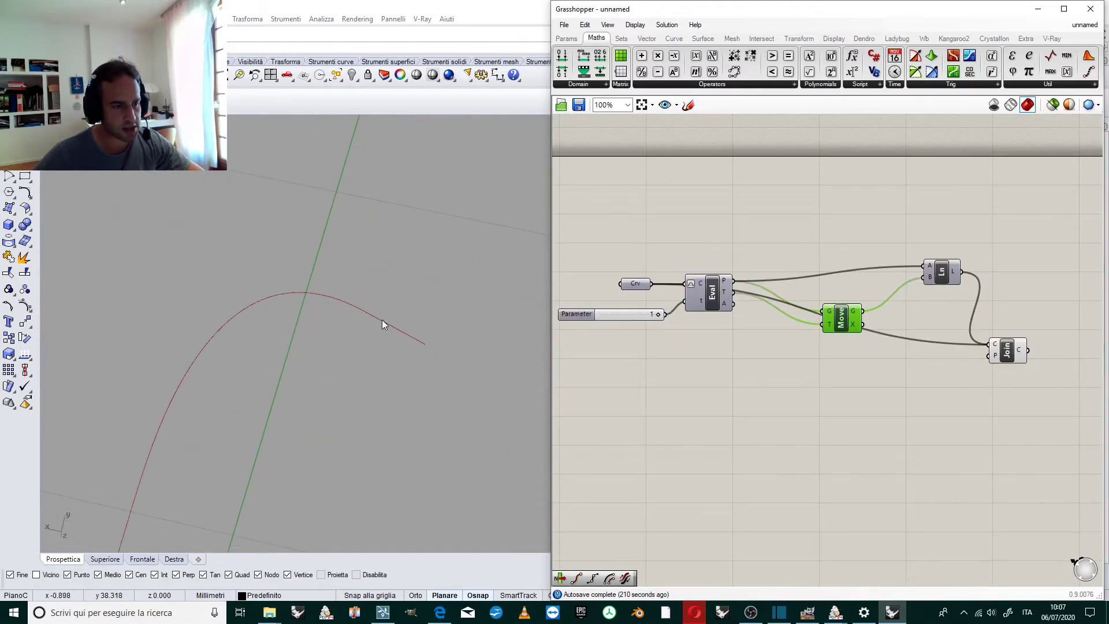
pyautogui.scroll(2, 324, 321)
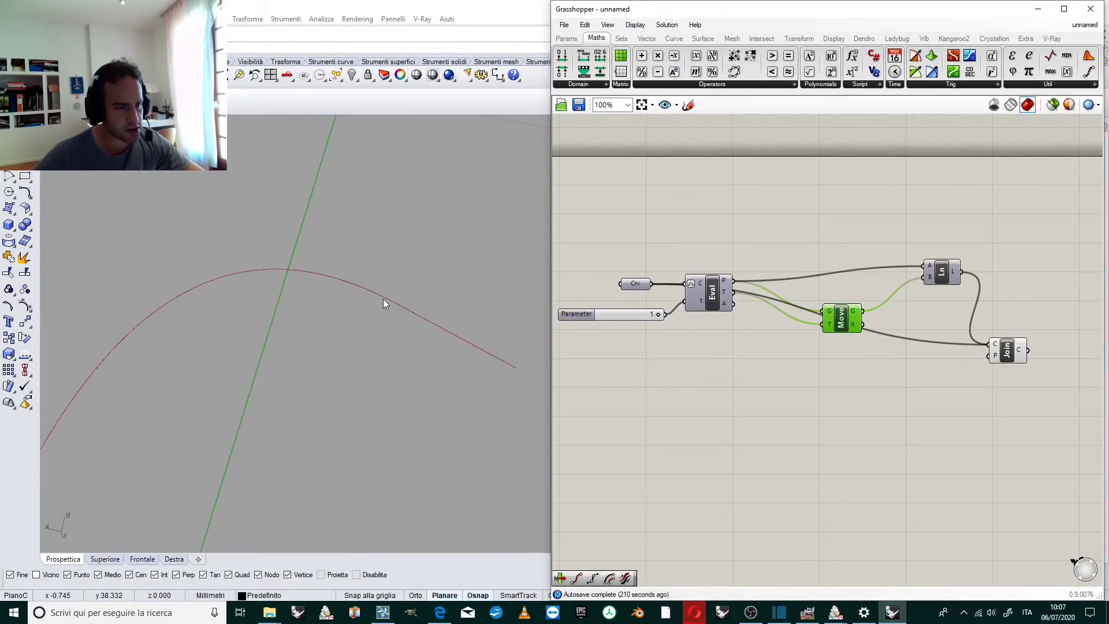
pyautogui.scroll(1, 352, 297)
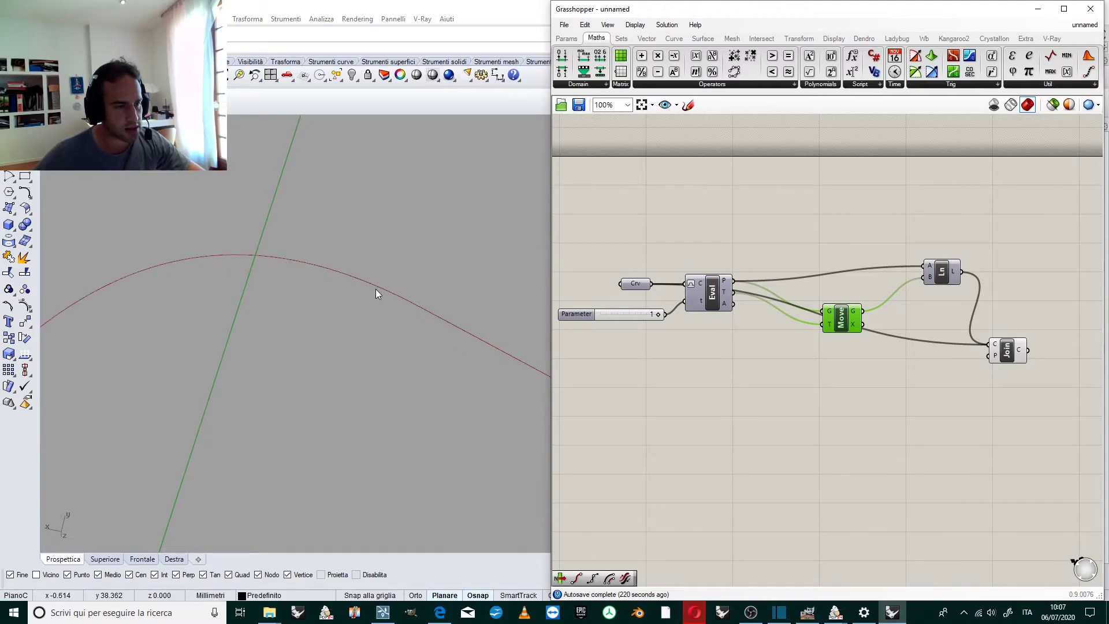
pyautogui.scroll(-1, 370, 283)
pyautogui.click(740, 345)
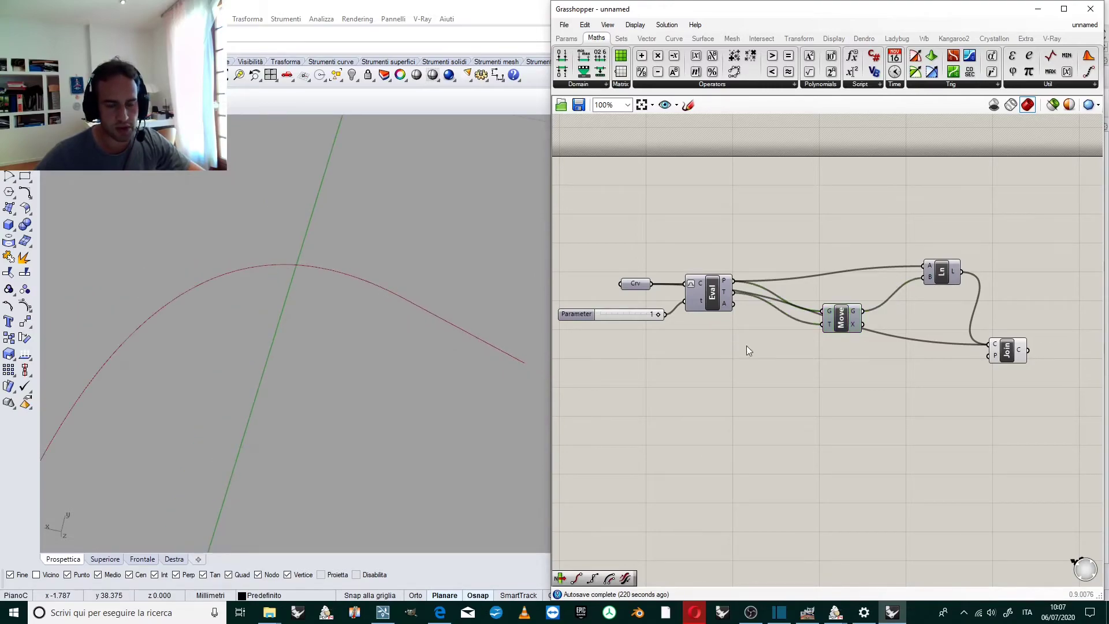
pyautogui.scroll(-3, 754, 296)
pyautogui.scroll(2, 813, 265)
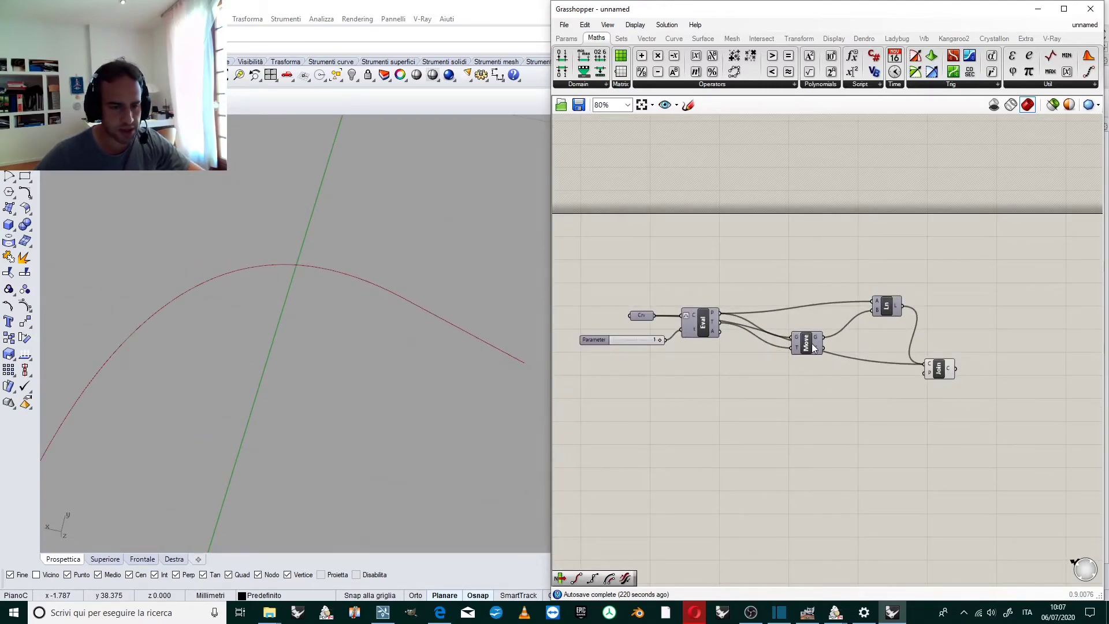
# Step: Add a Multiplication component from the Maths tab and wire Eval's tangent T into its A input
pyautogui.moveTo(813, 347); pyautogui.dragTo(853, 345)
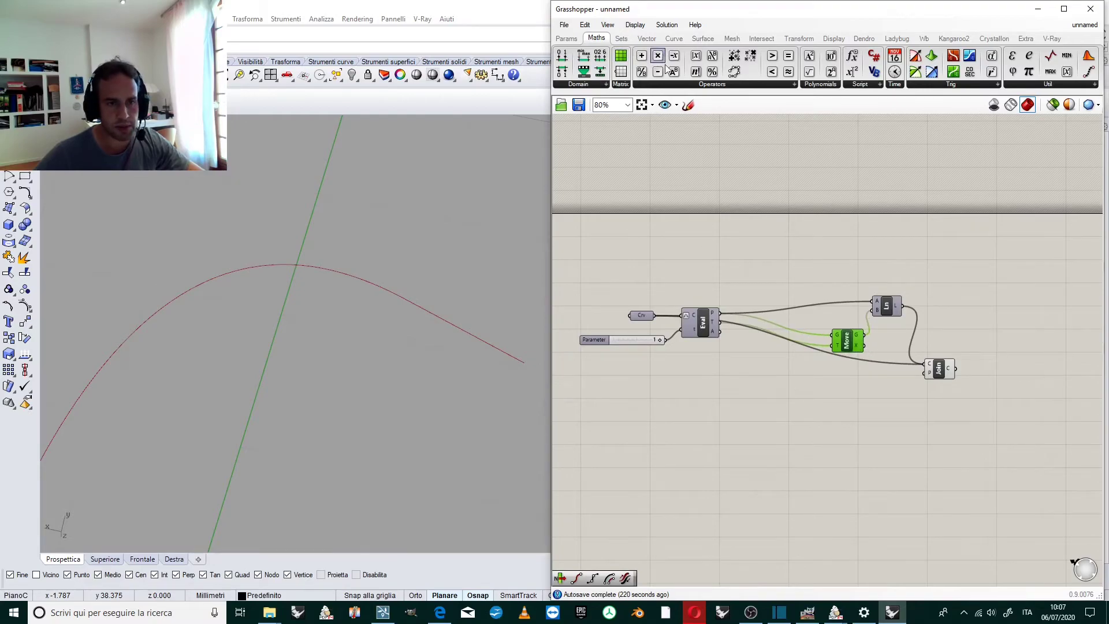
pyautogui.moveTo(657, 56); pyautogui.dragTo(779, 369)
pyautogui.scroll(5, 779, 369)
pyautogui.click(837, 365)
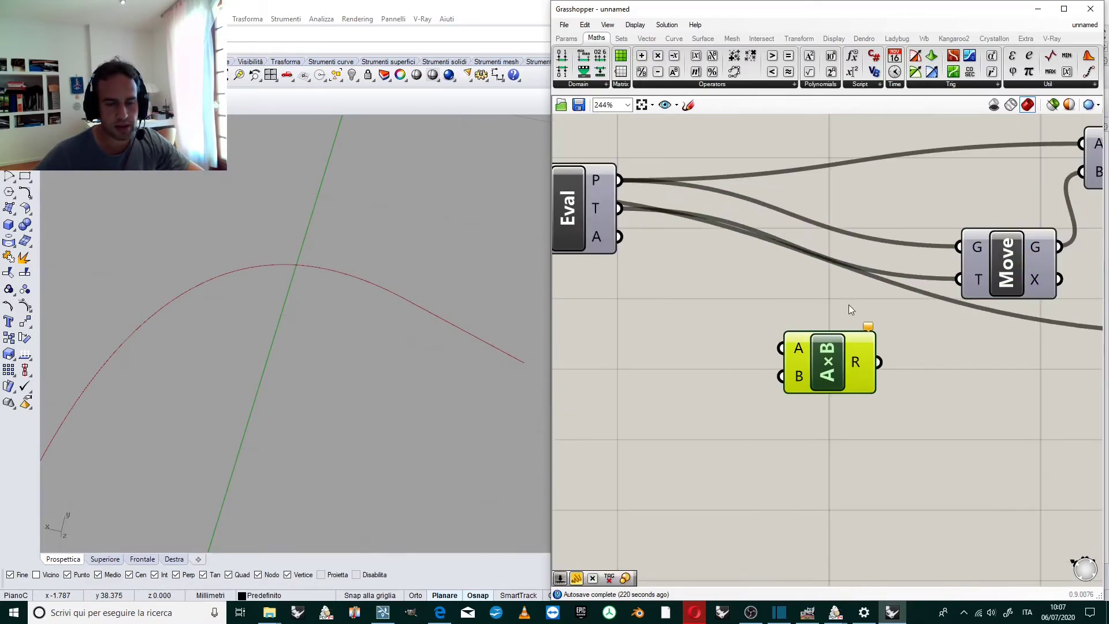
pyautogui.moveTo(878, 362); pyautogui.dragTo(945, 290)
pyautogui.moveTo(617, 210); pyautogui.dragTo(776, 350)
pyautogui.scroll(-3, 823, 350)
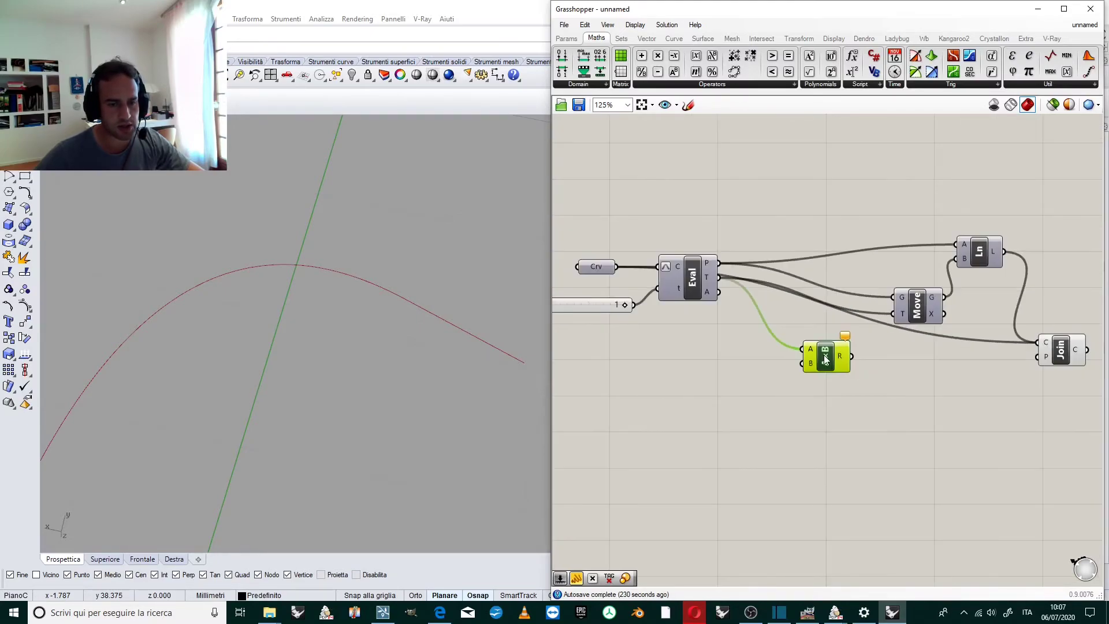
pyautogui.click(704, 386)
pyautogui.doubleClick(704, 387)
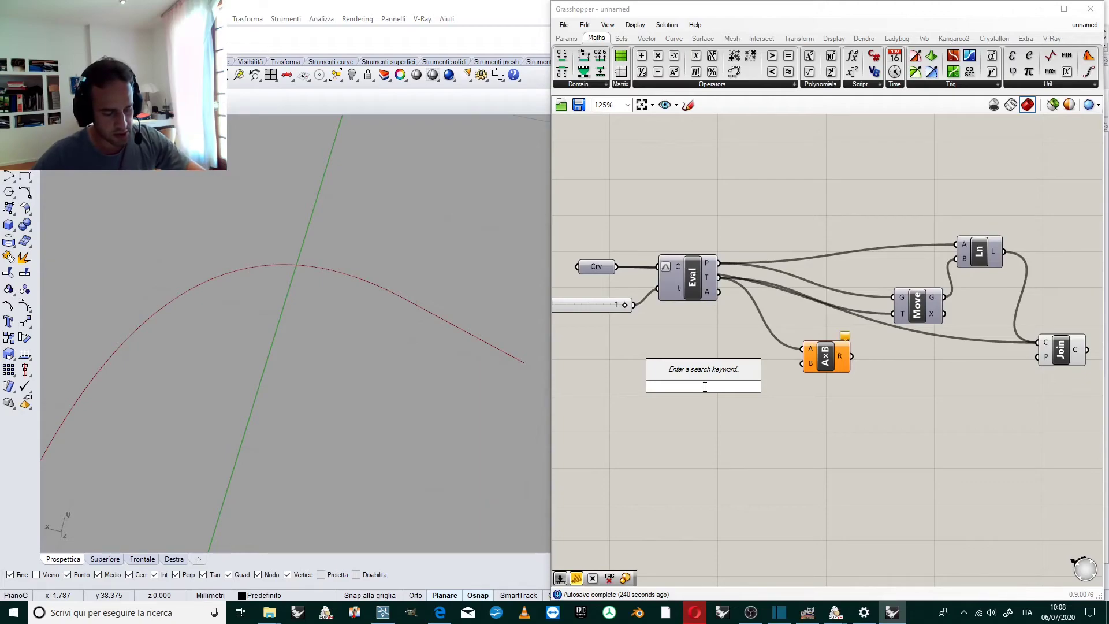
# Step: Add a 5.6 number slider to A×B's B input, and feed A×B's result into Move's T
pyautogui.write('5.6')
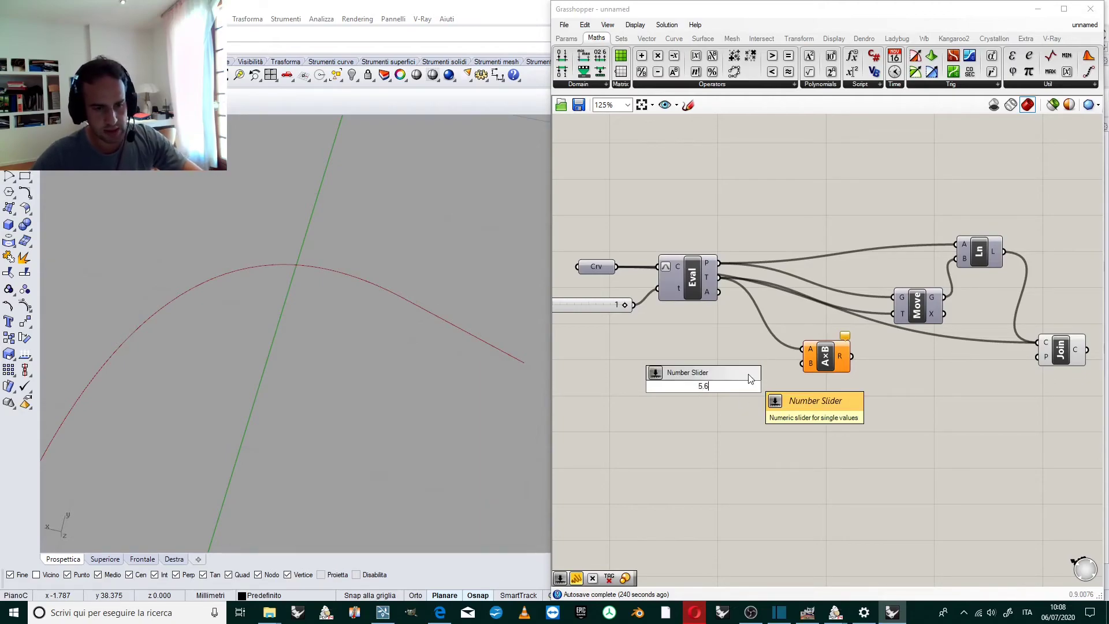
pyautogui.press('Return')
pyautogui.moveTo(799, 367); pyautogui.dragTo(802, 364)
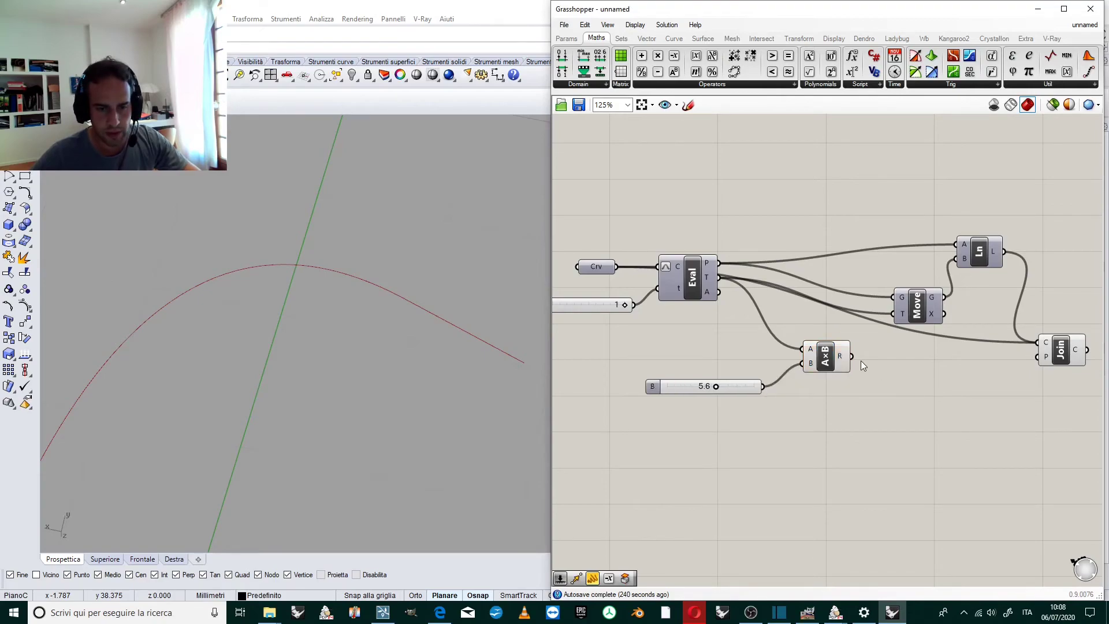
pyautogui.moveTo(903, 324); pyautogui.dragTo(900, 320)
# Step: Set the multiplier slider to 3.7 and inspect the lengthened extension in the Rhino view
pyautogui.scroll(-5, 442, 286)
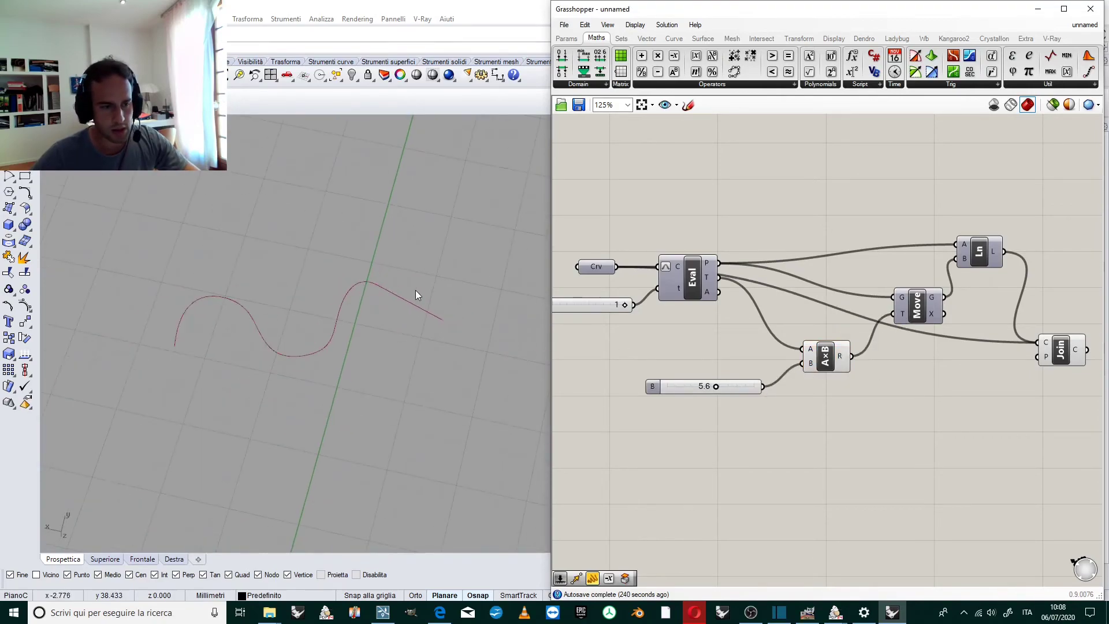
pyautogui.moveTo(718, 386)
pyautogui.mouseDown()
pyautogui.moveTo(686, 391)
pyautogui.moveTo(735, 390)
pyautogui.moveTo(699, 387)
pyautogui.mouseUp()
pyautogui.moveTo(689, 361); pyautogui.dragTo(762, 408, button='right')
pyautogui.scroll(2, 763, 408)
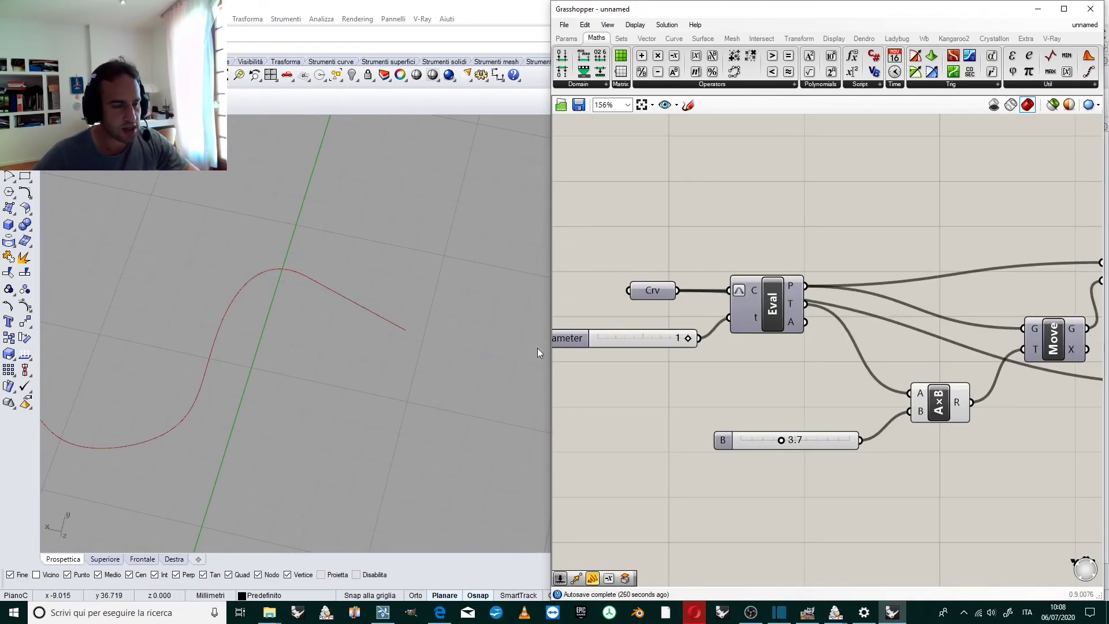
pyautogui.moveTo(397, 295); pyautogui.dragTo(330, 275, button='right')
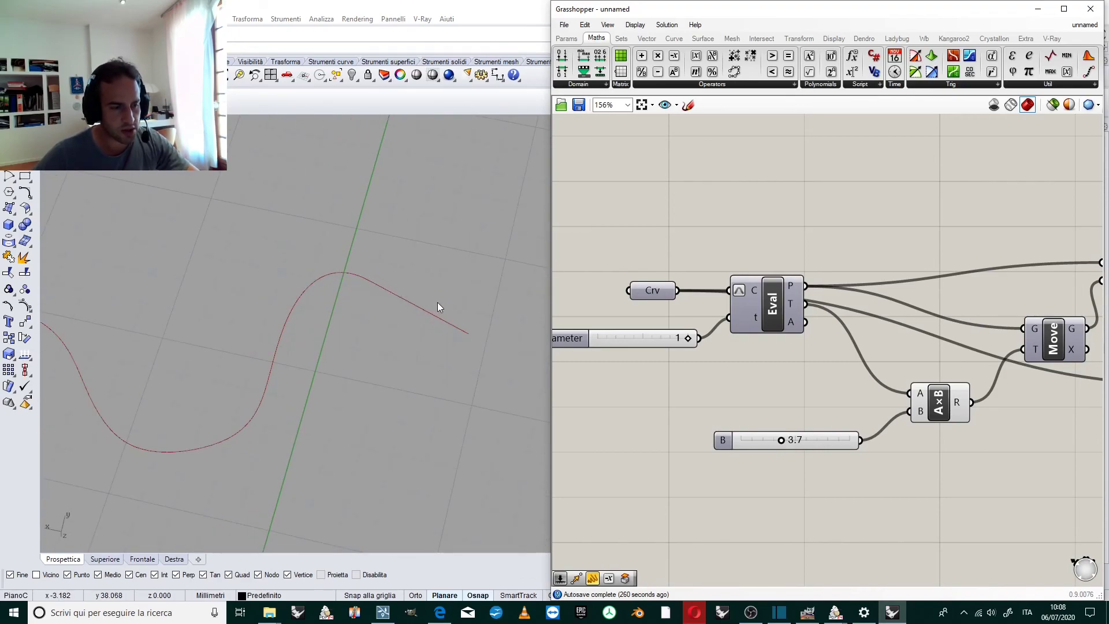